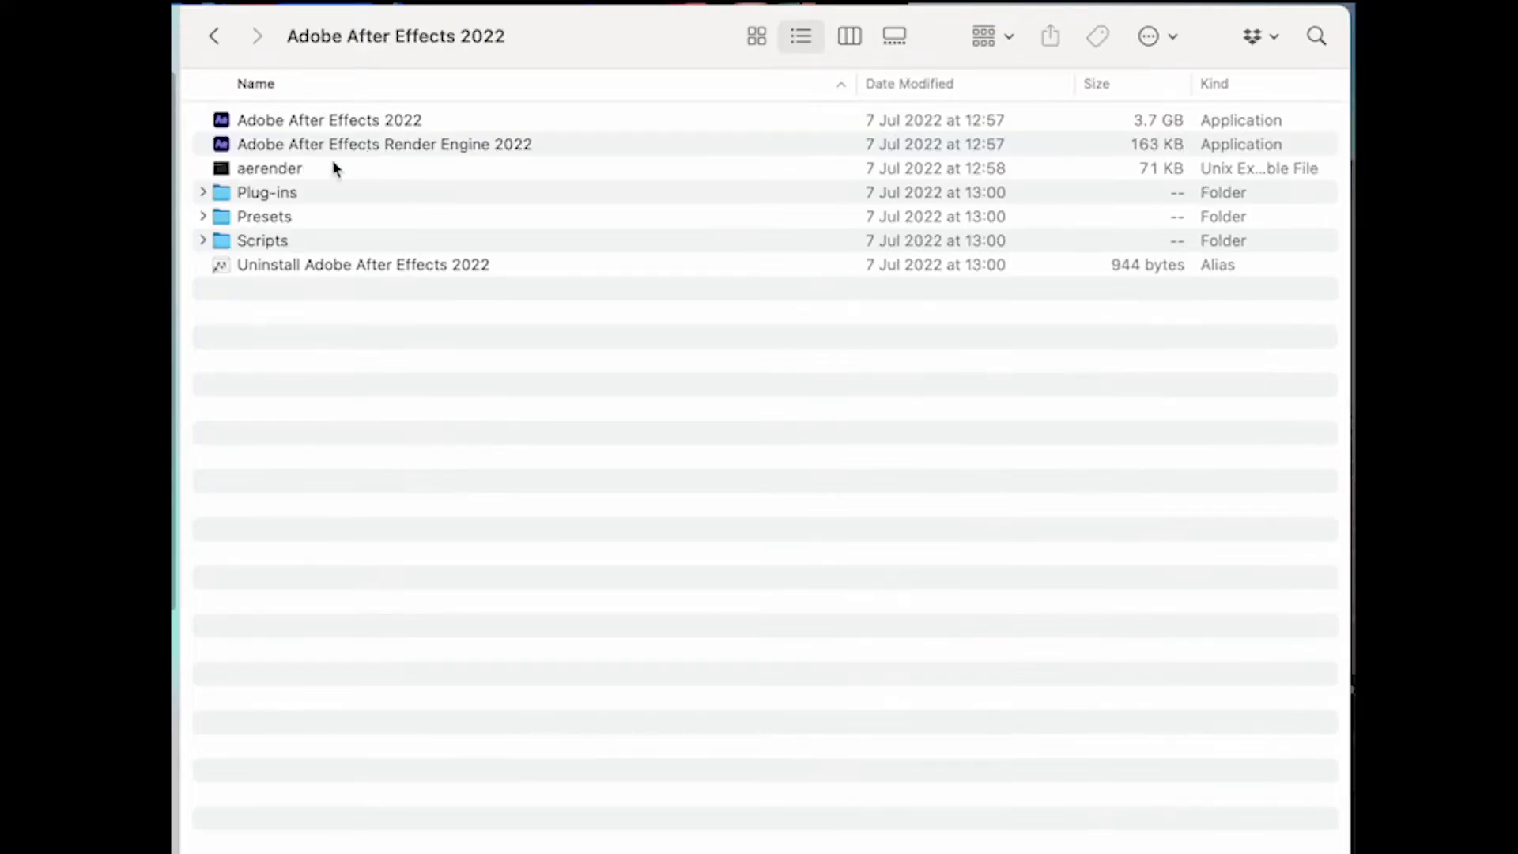
Step: Expand the Scripts folder to reveal ScriptUI Panels containing Duik Bassel.2.jsx
click(202, 241)
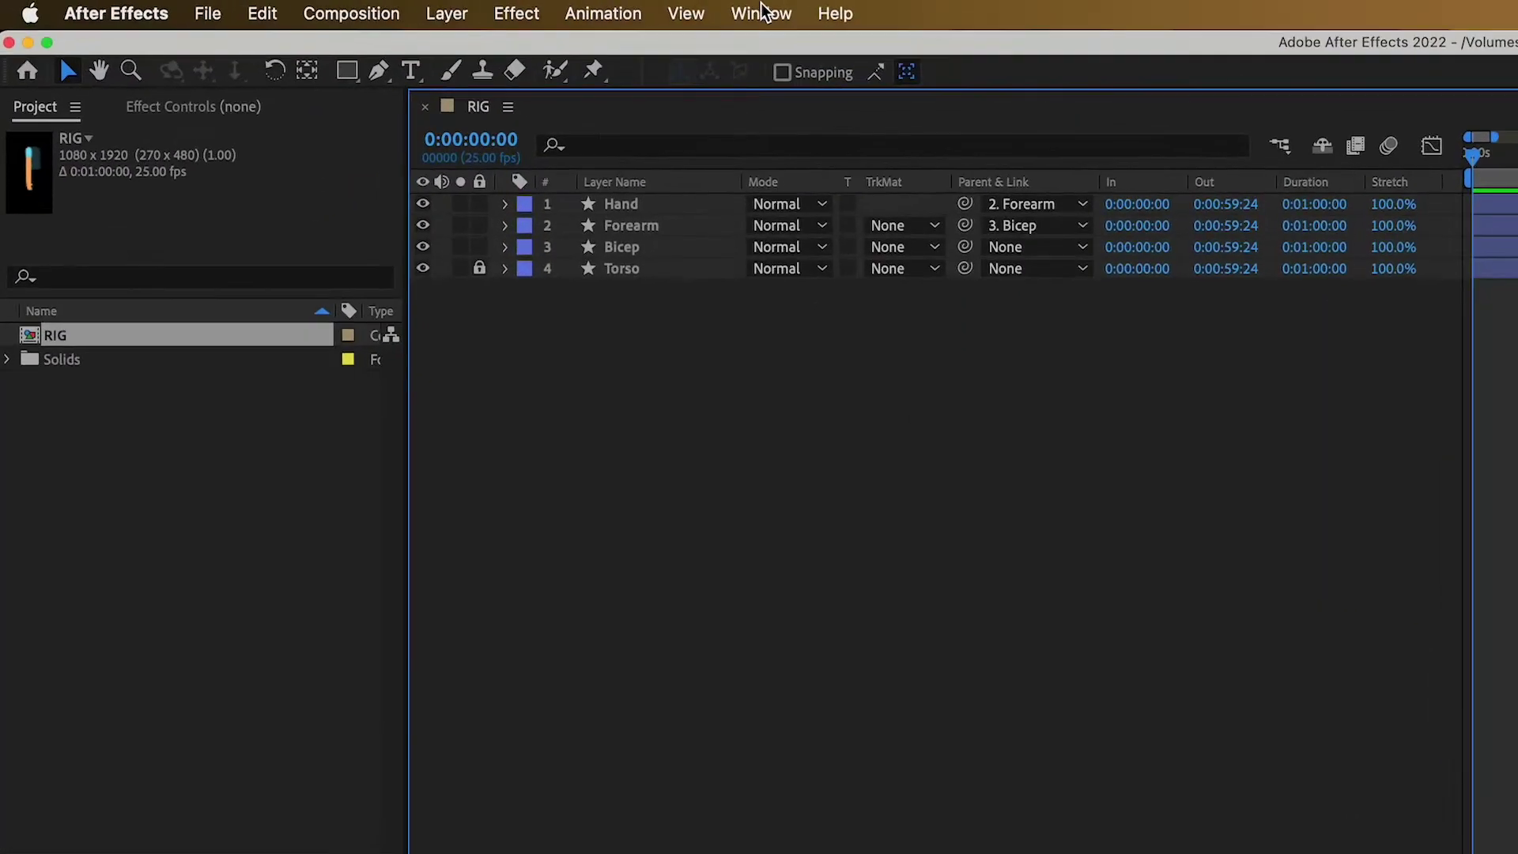
Step: Open the Duik Bassel.2 panel from the Window menu and show its Rigging structures
click(760, 12)
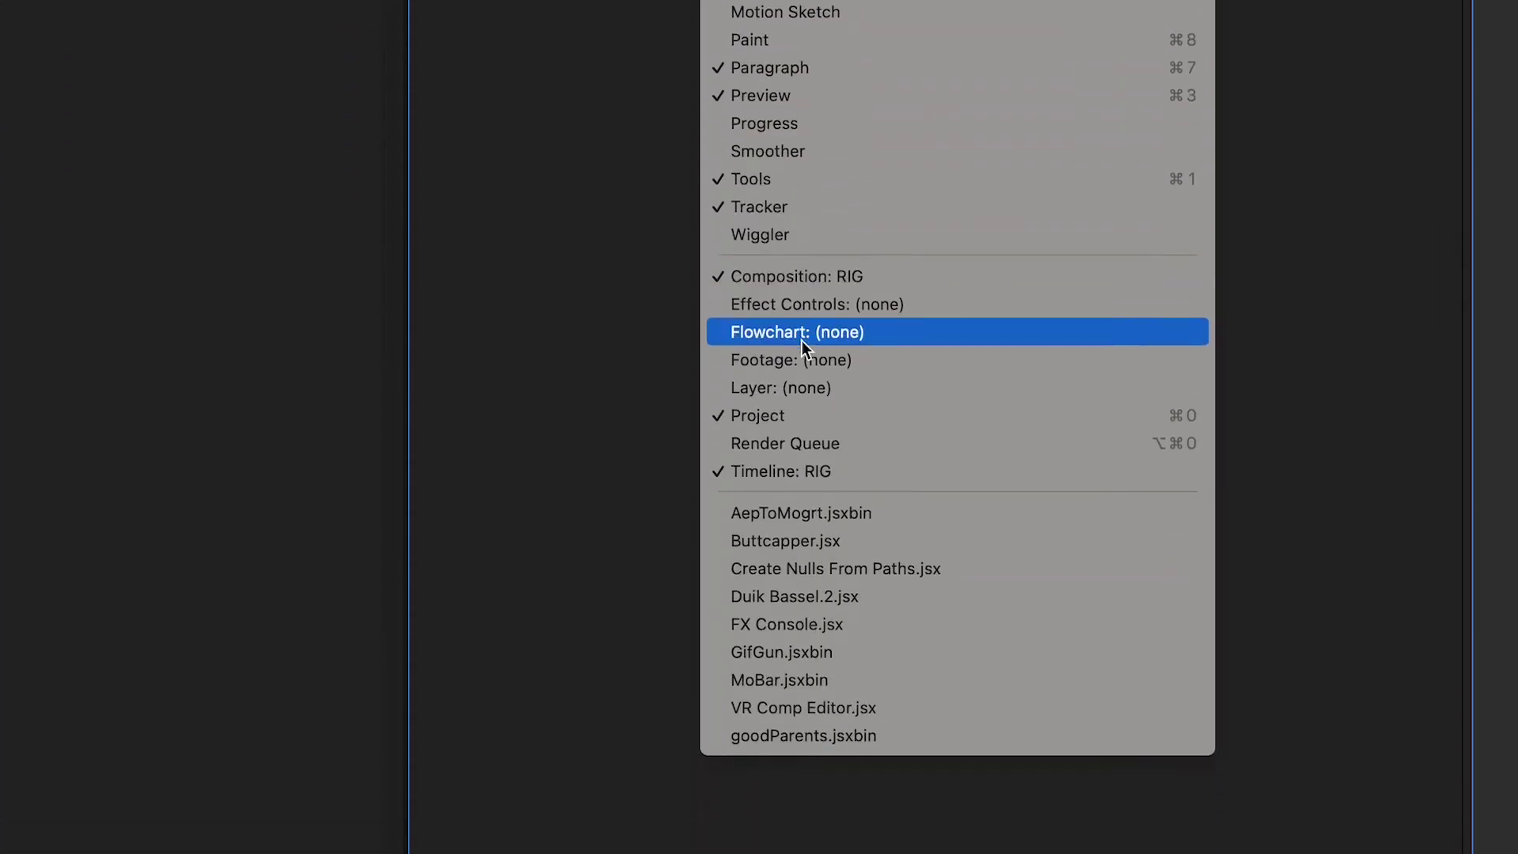
click(819, 557)
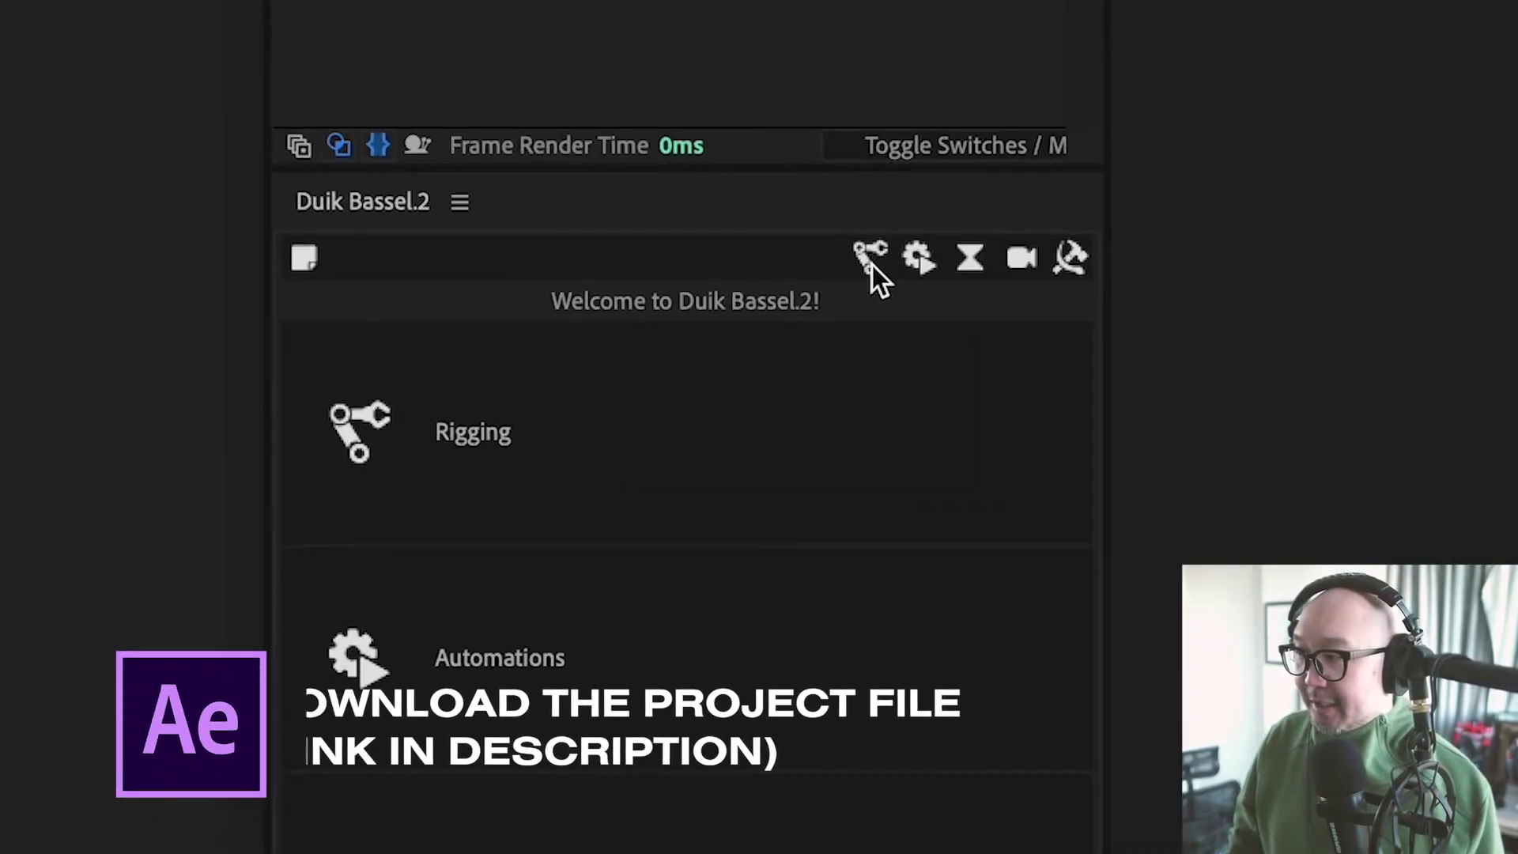
click(459, 432)
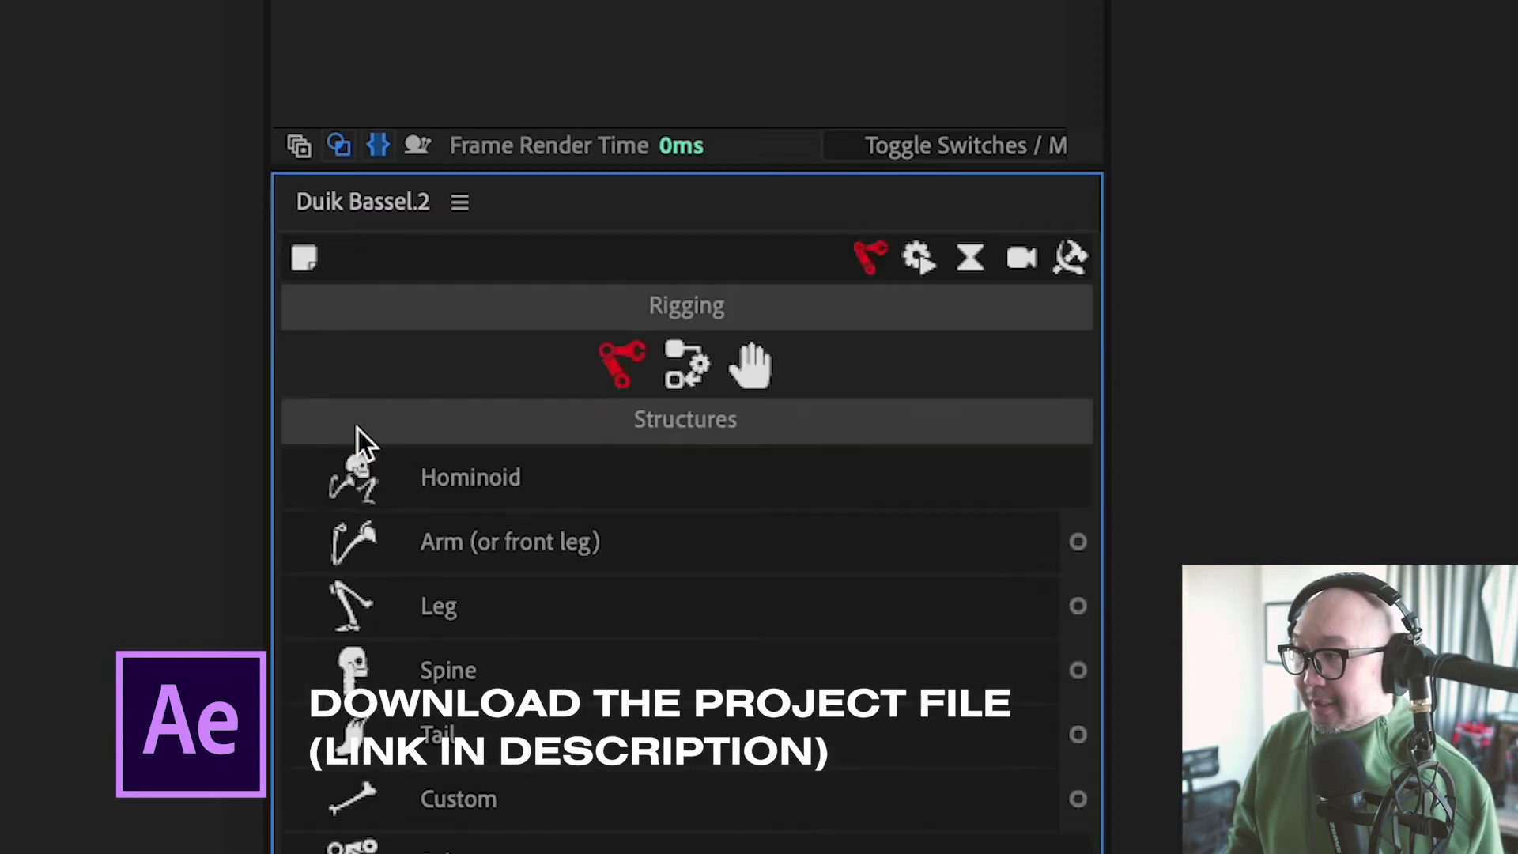
click(530, 312)
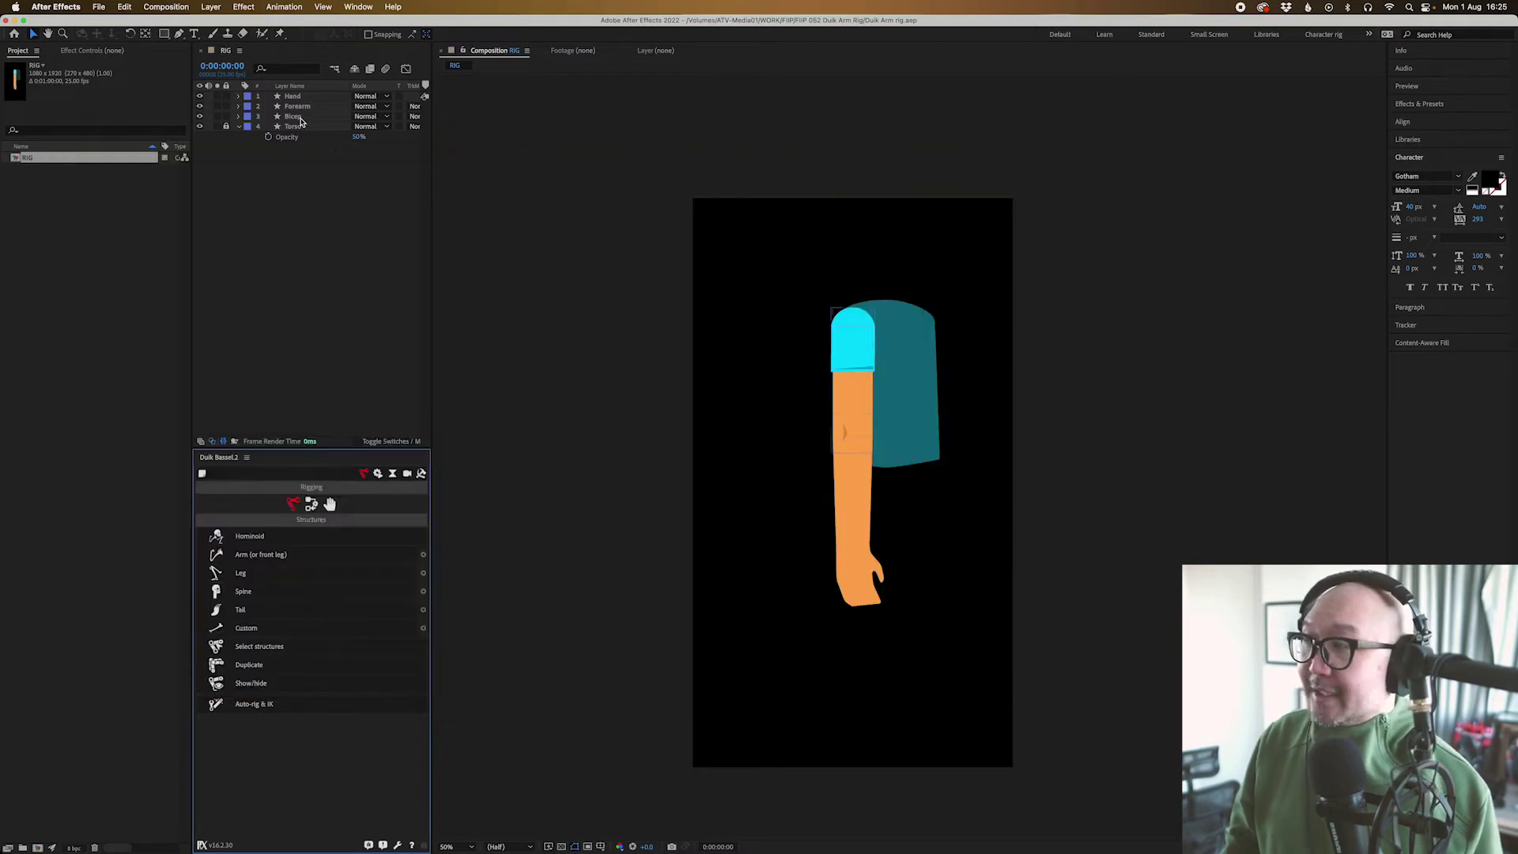
click(299, 118)
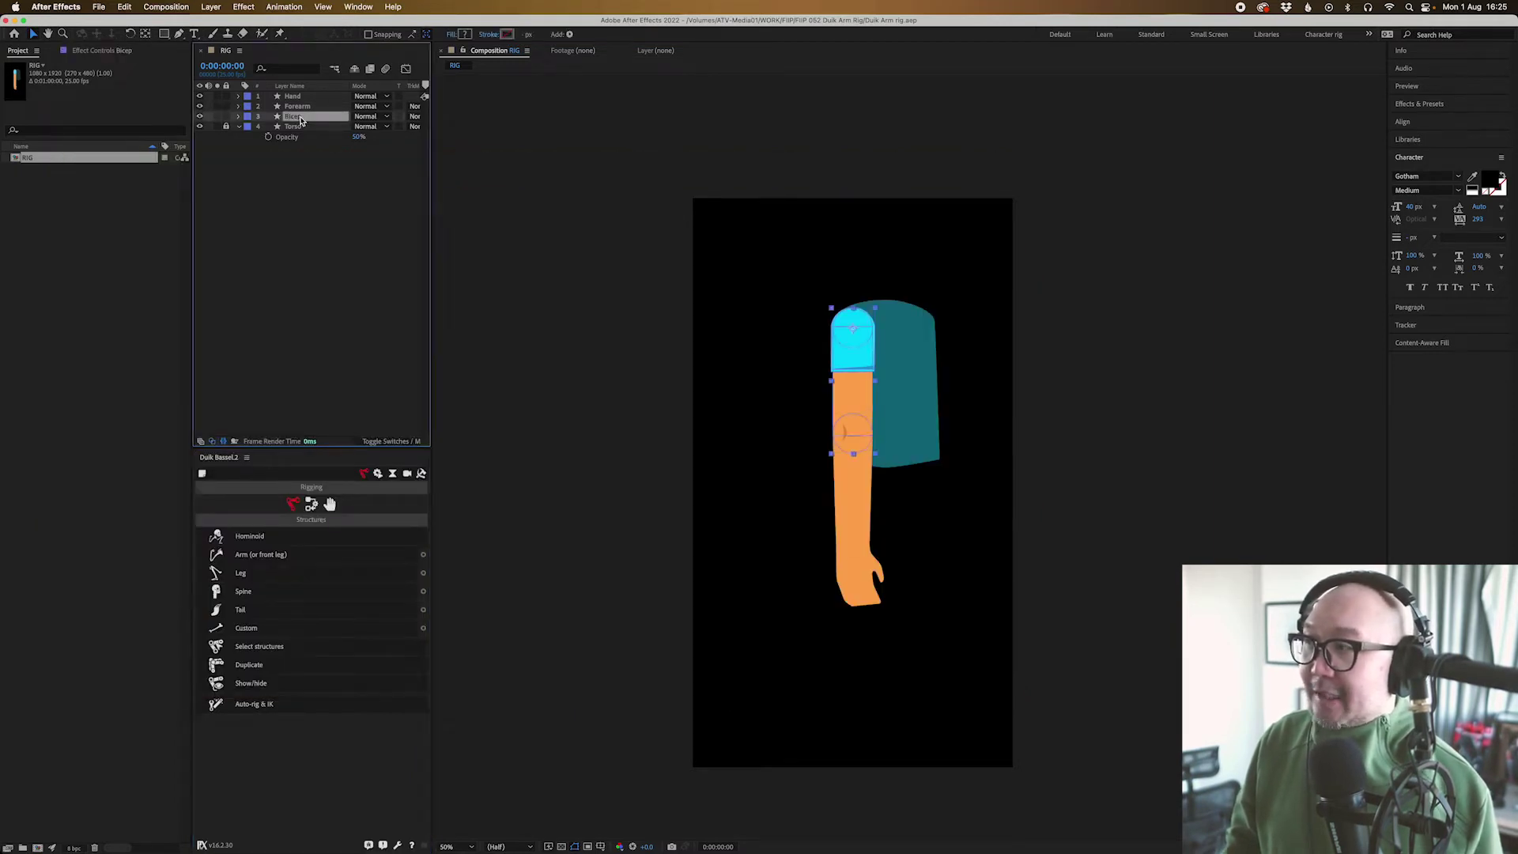
click(299, 107)
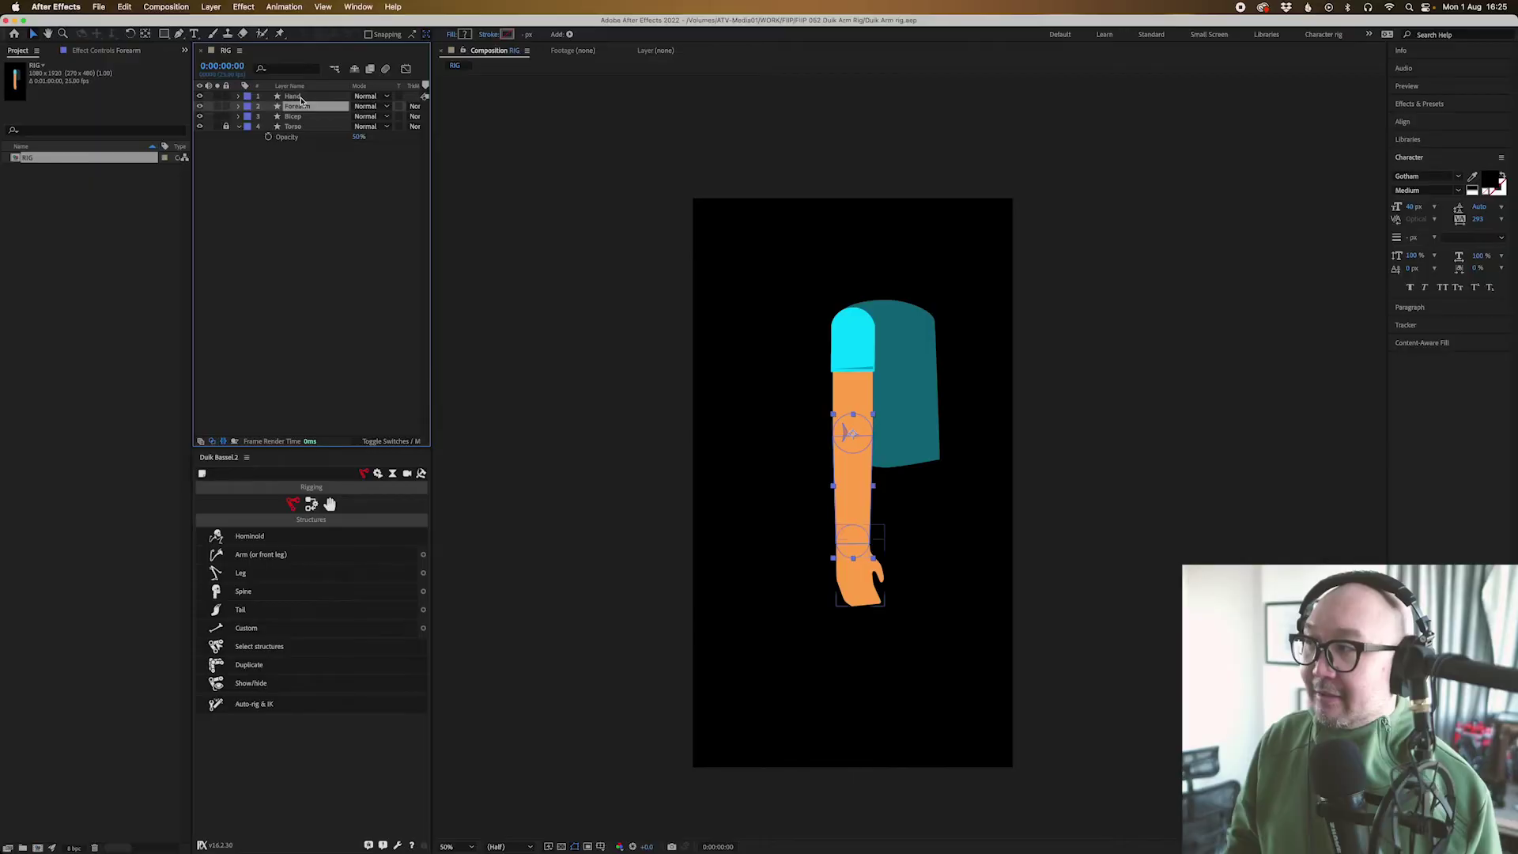
click(297, 95)
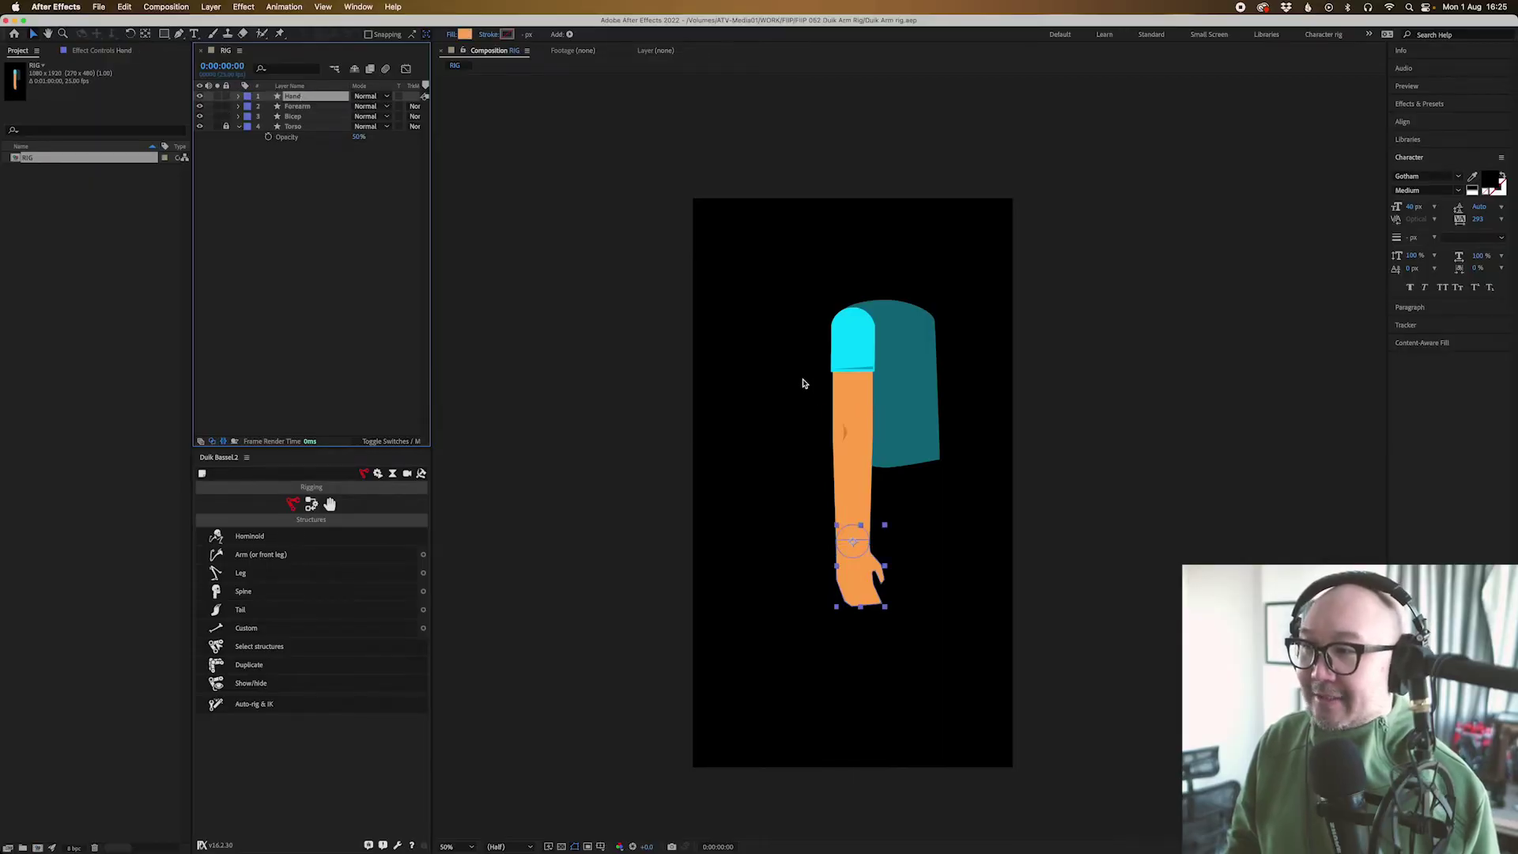
drag(802, 383, 843, 419)
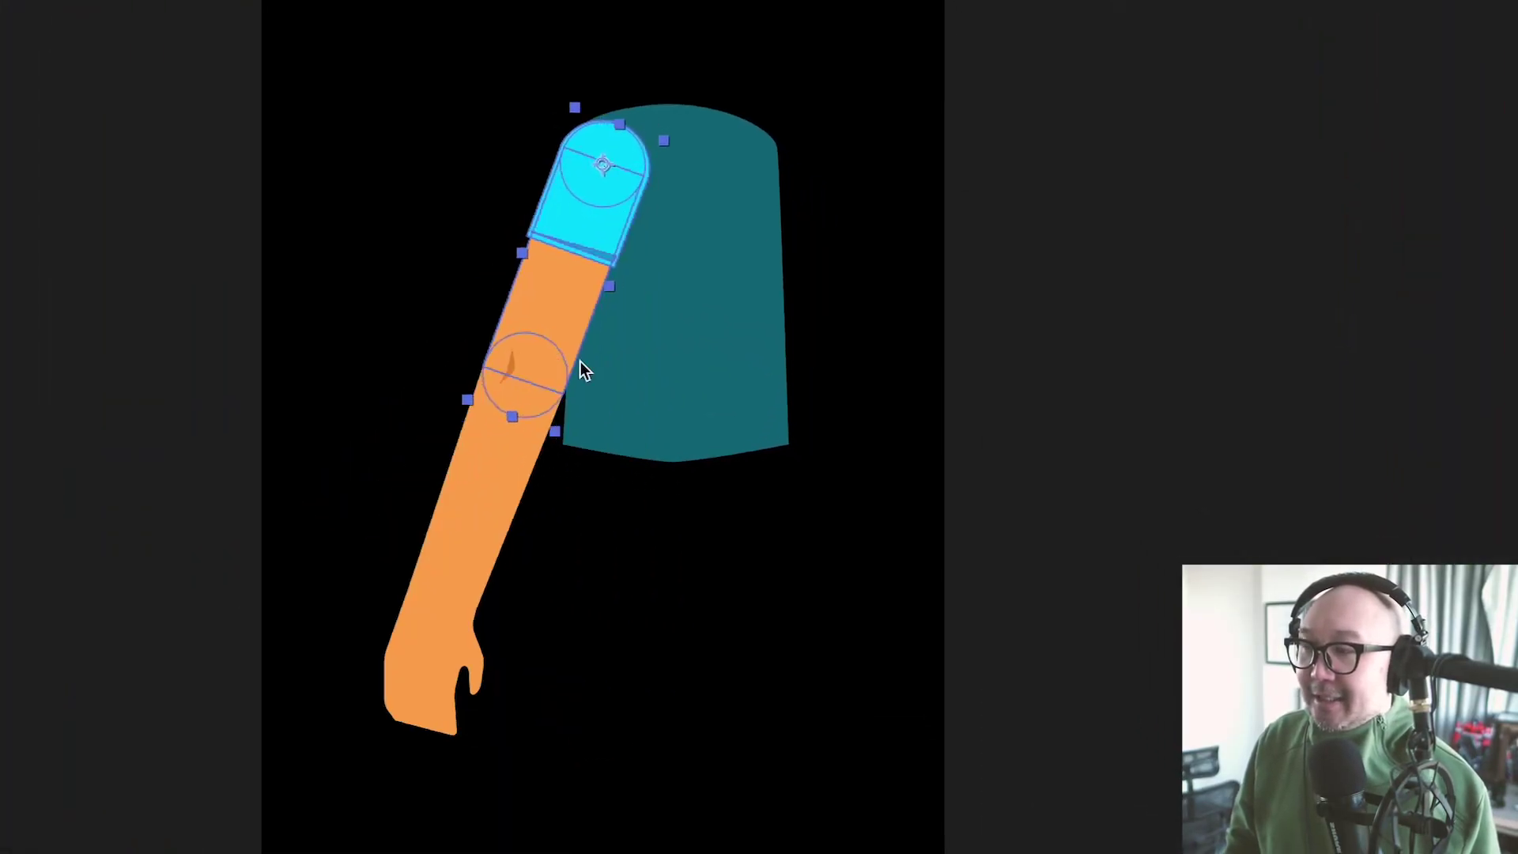
drag(580, 370, 598, 512)
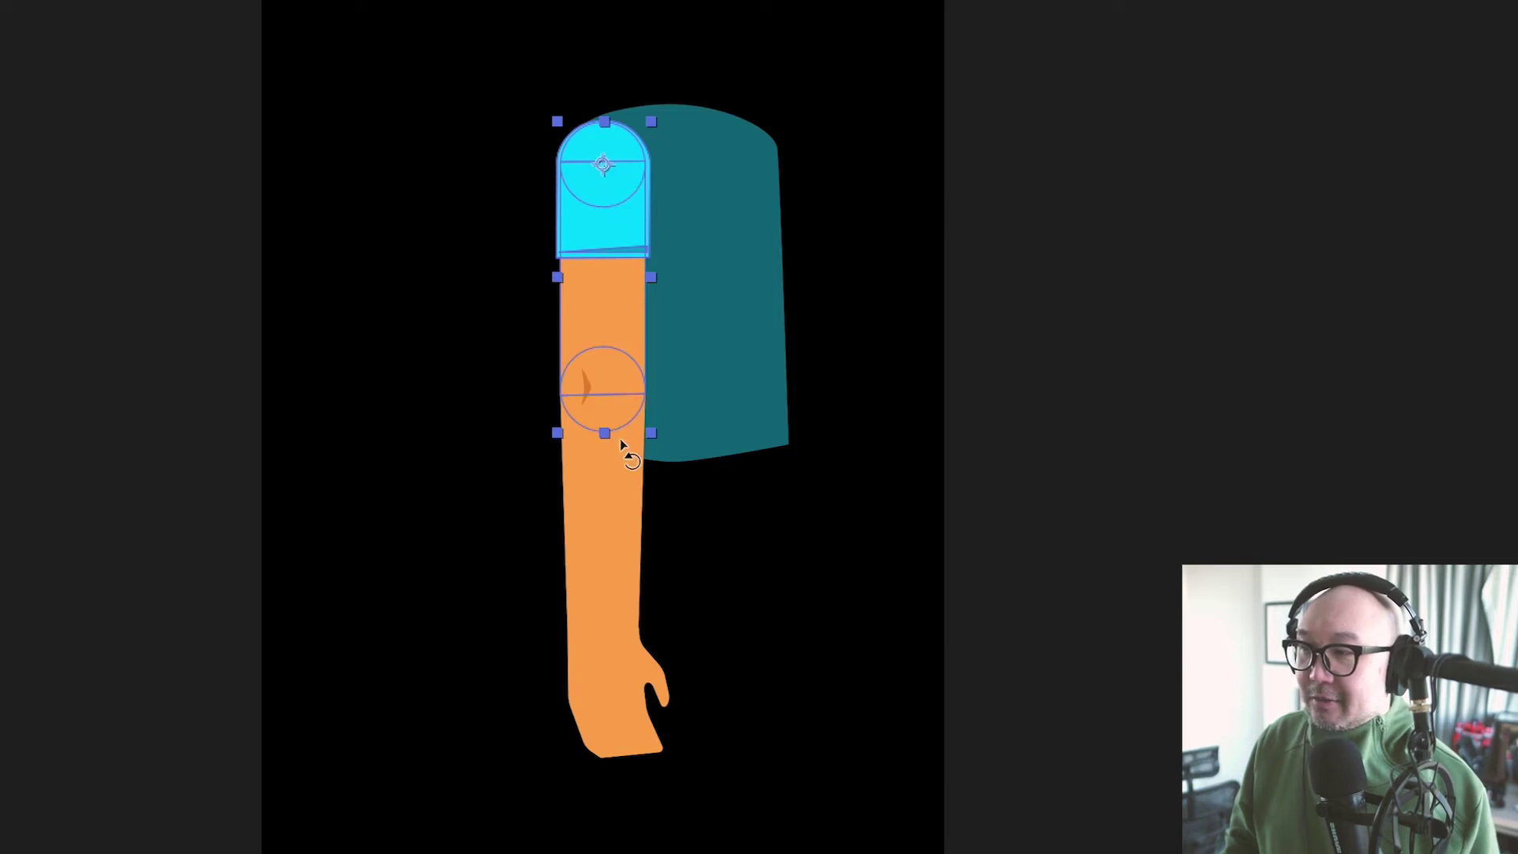
mouse_move(622, 576)
mouse_down()
mouse_move(664, 553)
mouse_move(623, 566)
mouse_move(590, 457)
mouse_up()
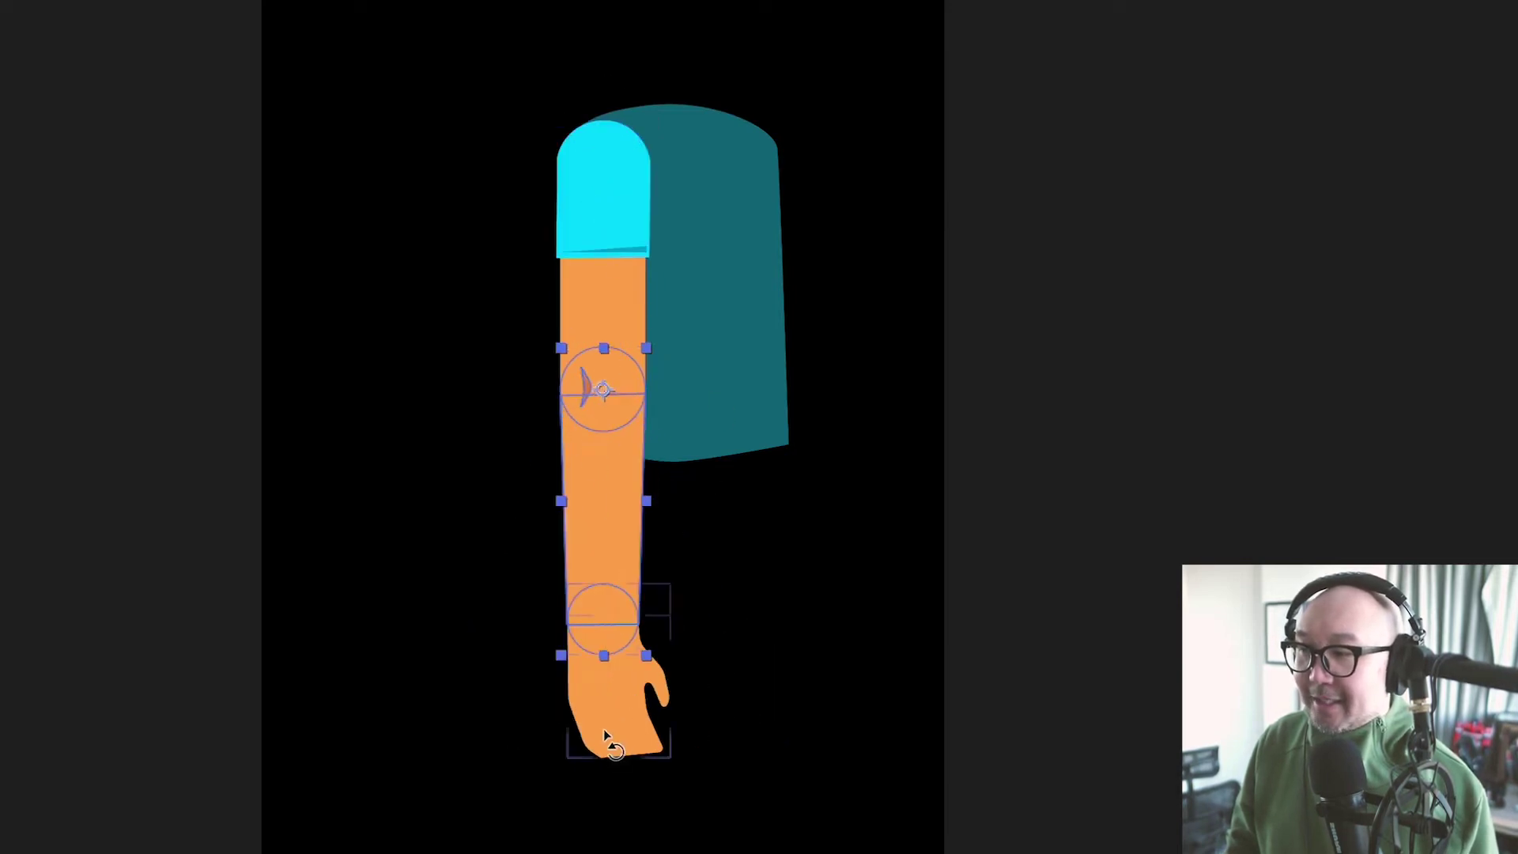
mouse_move(604, 732)
mouse_down()
mouse_move(664, 727)
mouse_move(583, 768)
mouse_move(656, 740)
mouse_move(581, 713)
mouse_move(594, 688)
mouse_move(607, 727)
mouse_up()
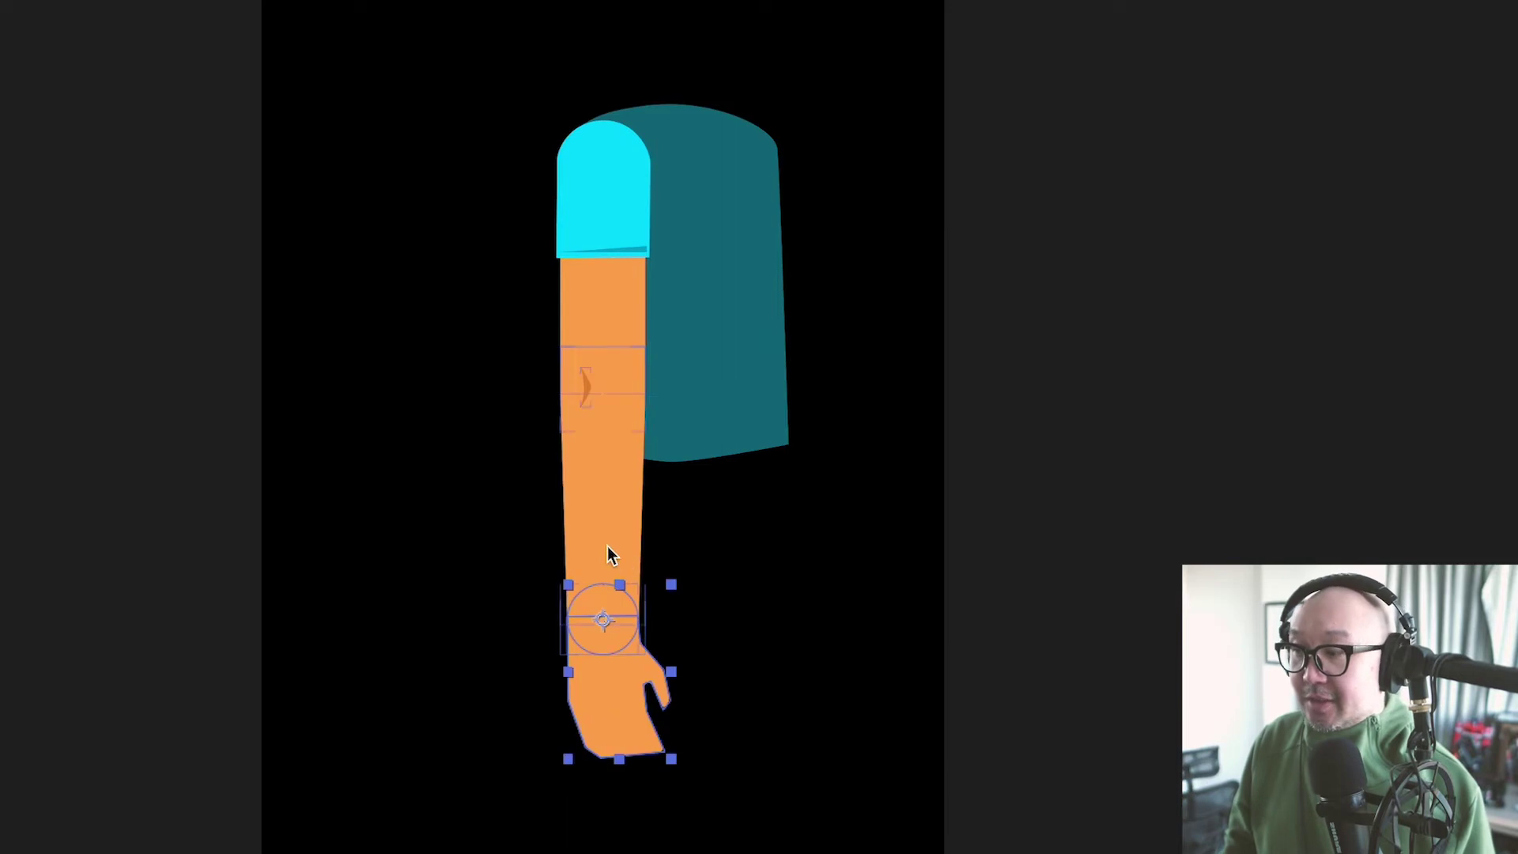
click(608, 553)
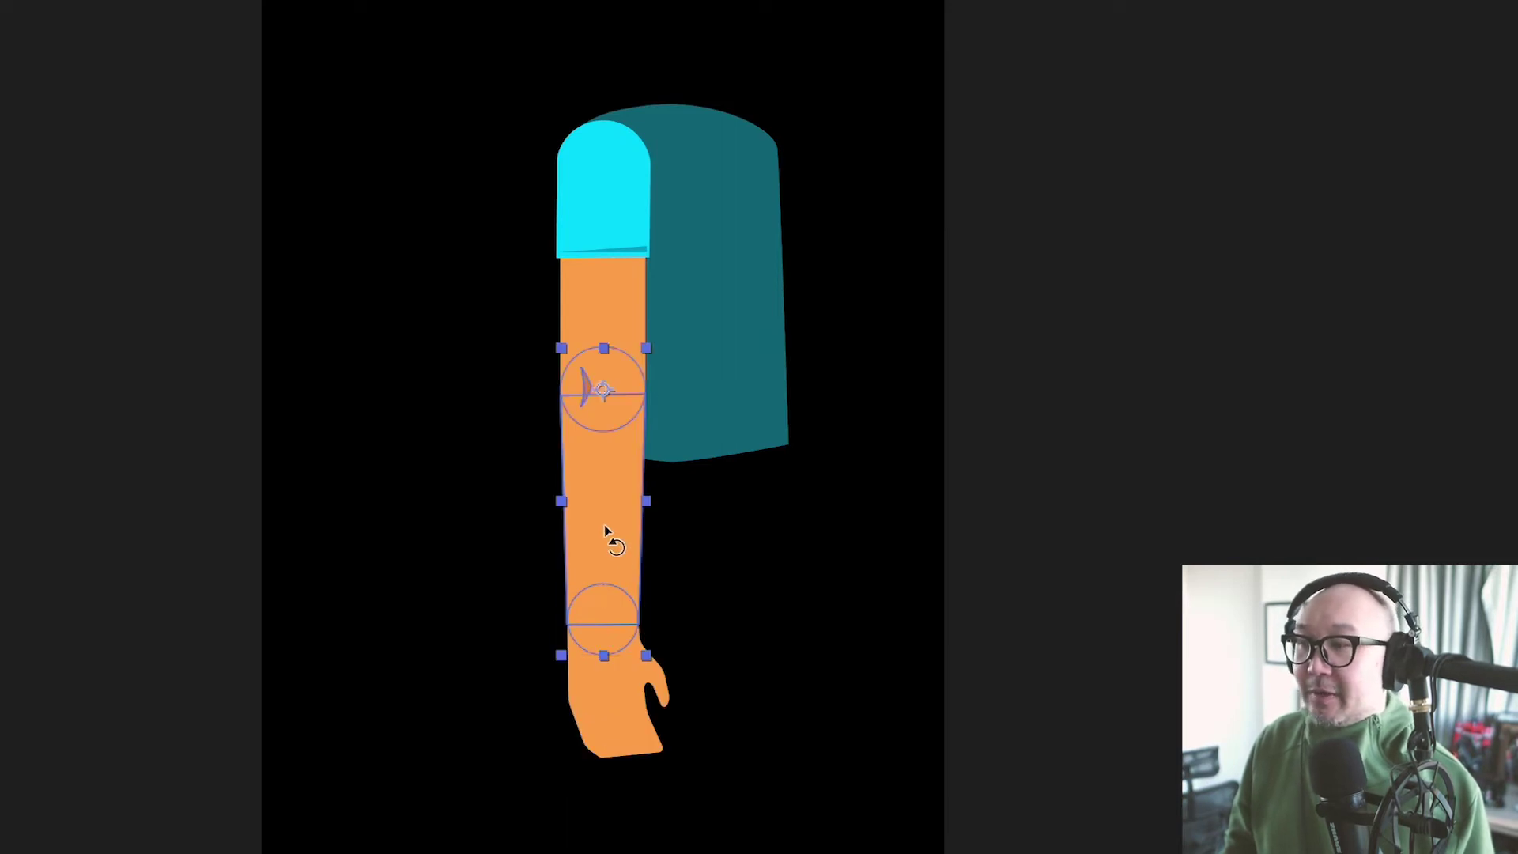
click(610, 306)
drag(613, 285, 471, 345)
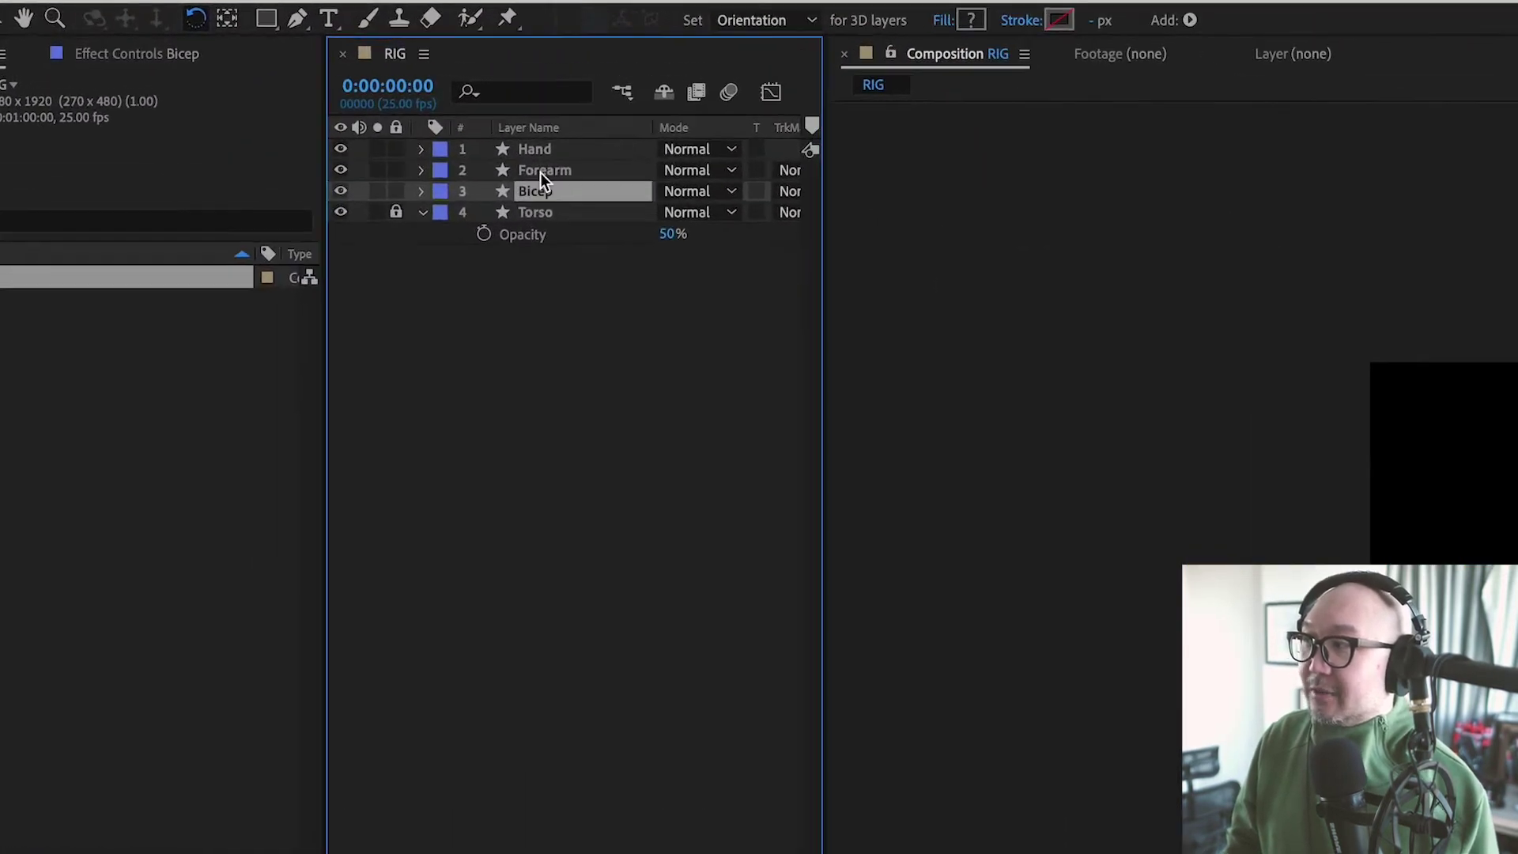
Step: Select Bicep, Forearm and Hand and create a Duik Arm structure over them
shift+click(299, 96)
click(539, 439)
click(558, 195)
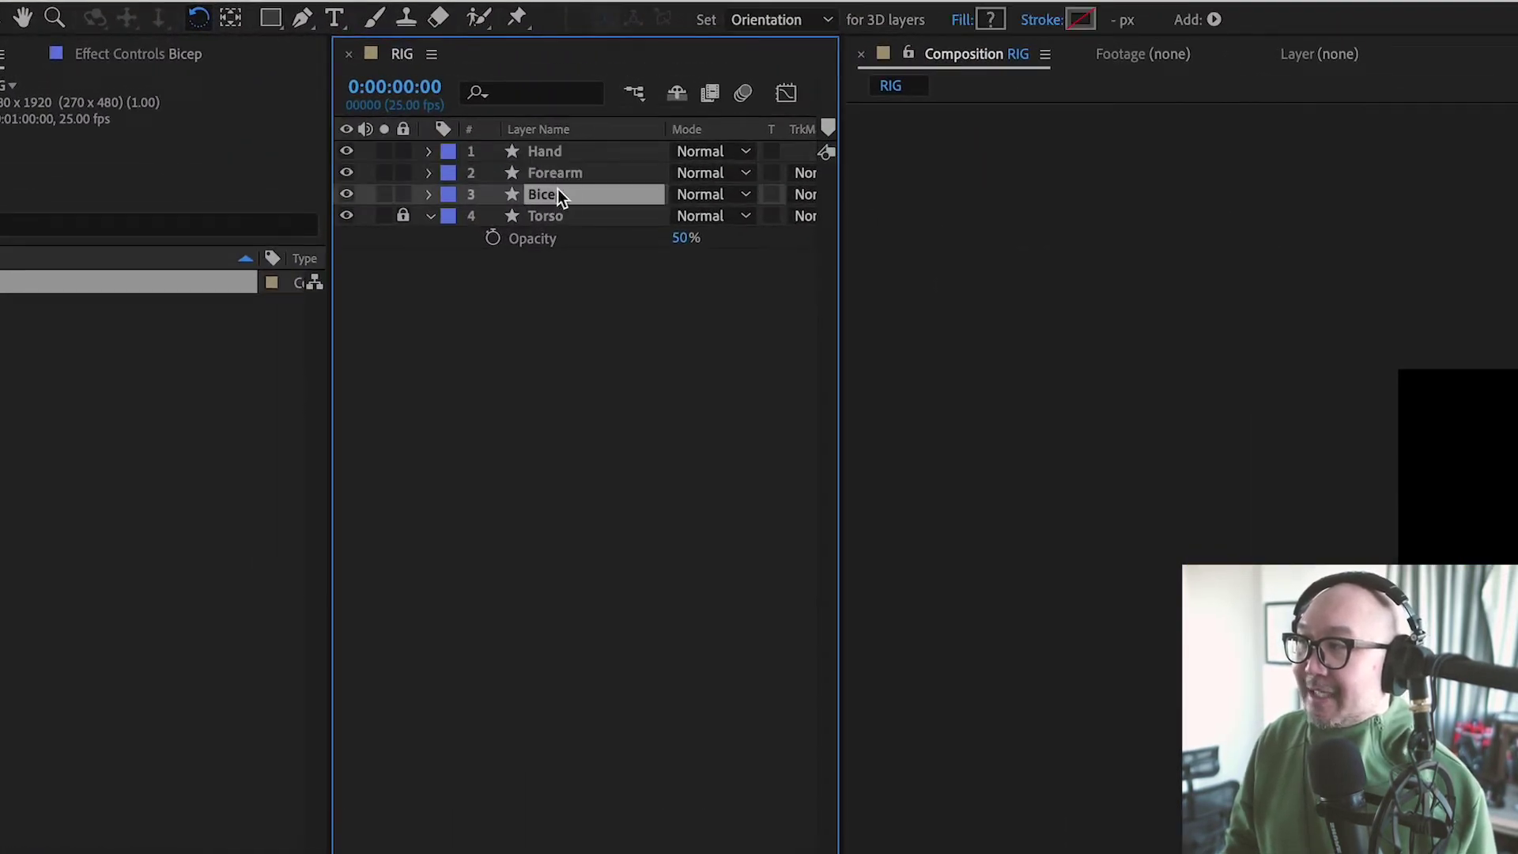
shift+click(555, 156)
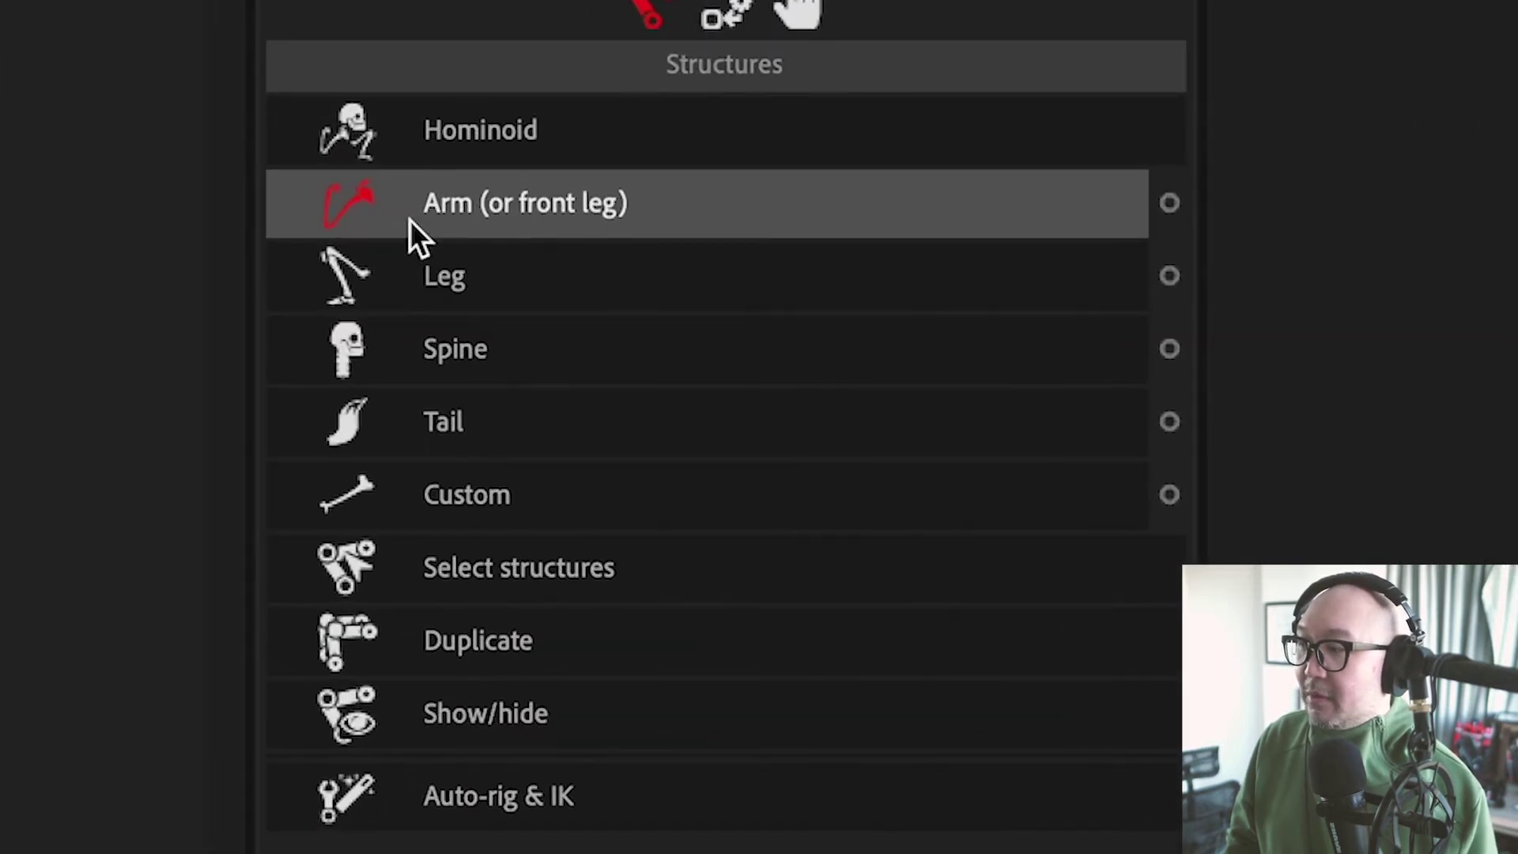
click(418, 215)
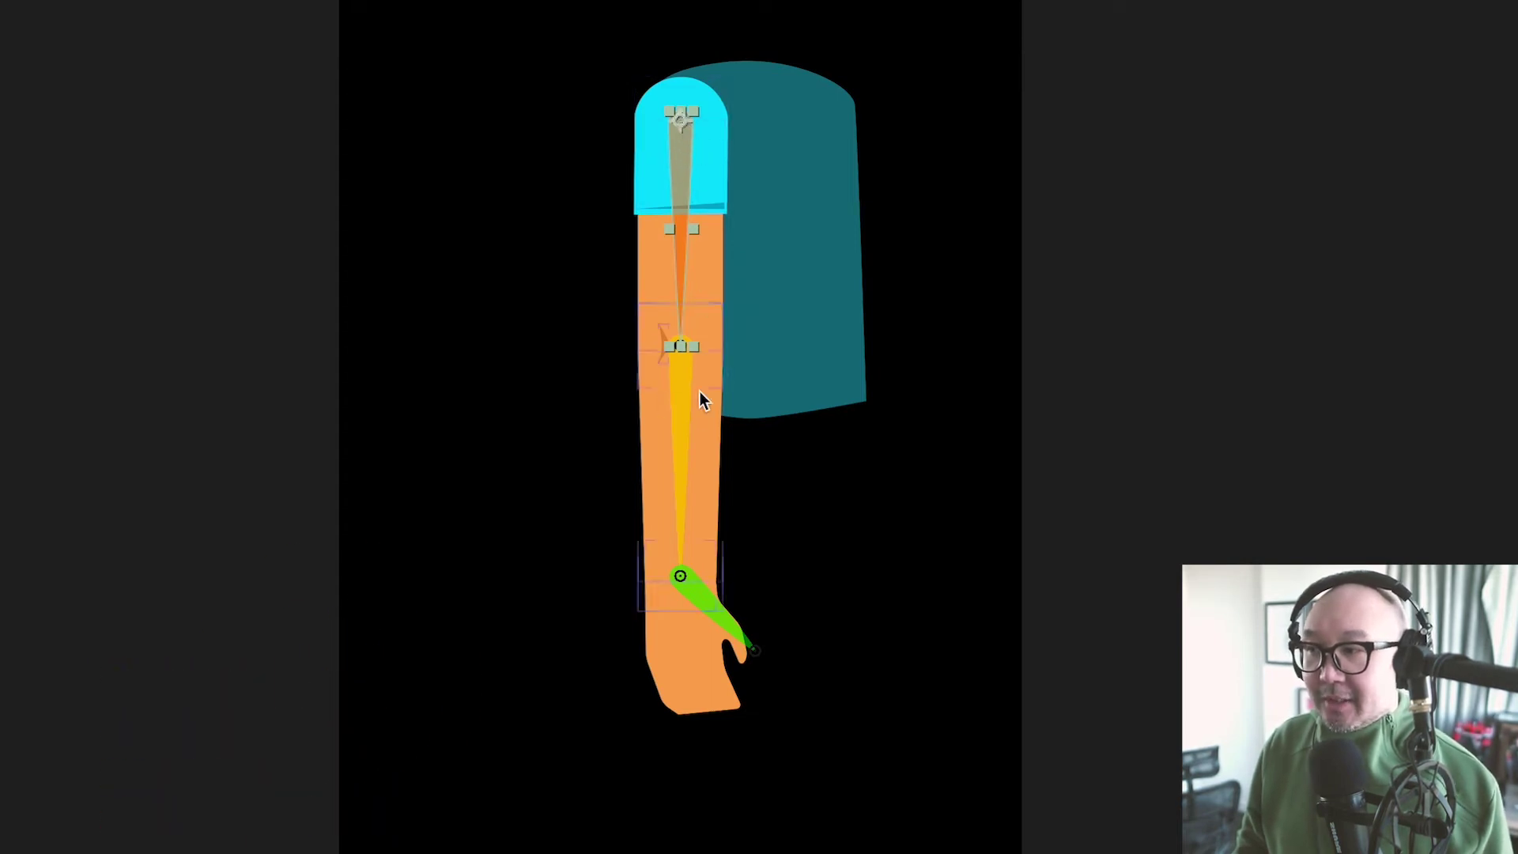
Step: Select the arm bones and drag the hand bone to test the elbow bend
click(673, 395)
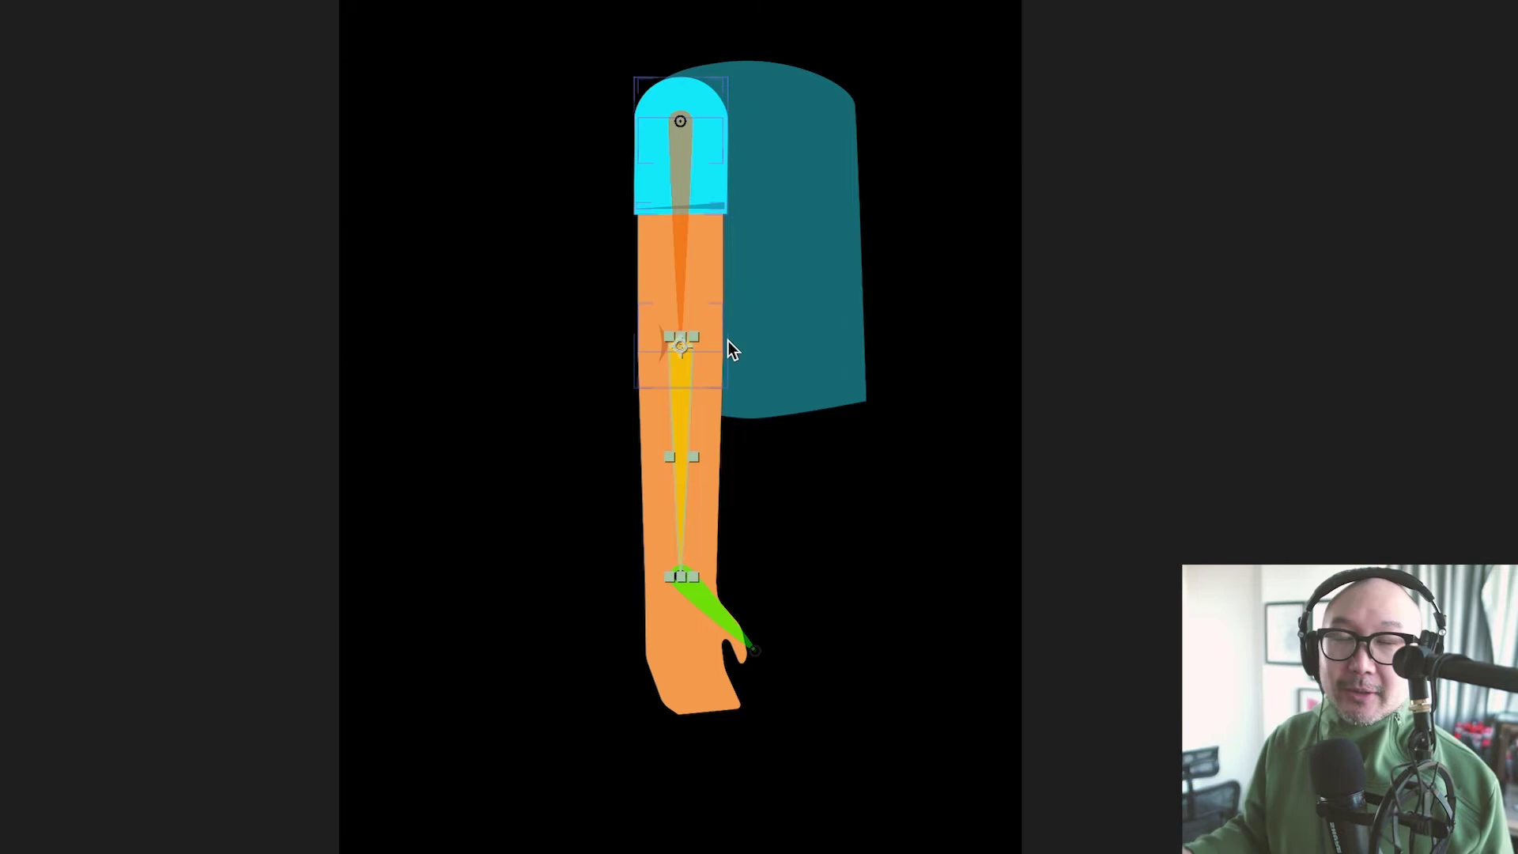
click(701, 610)
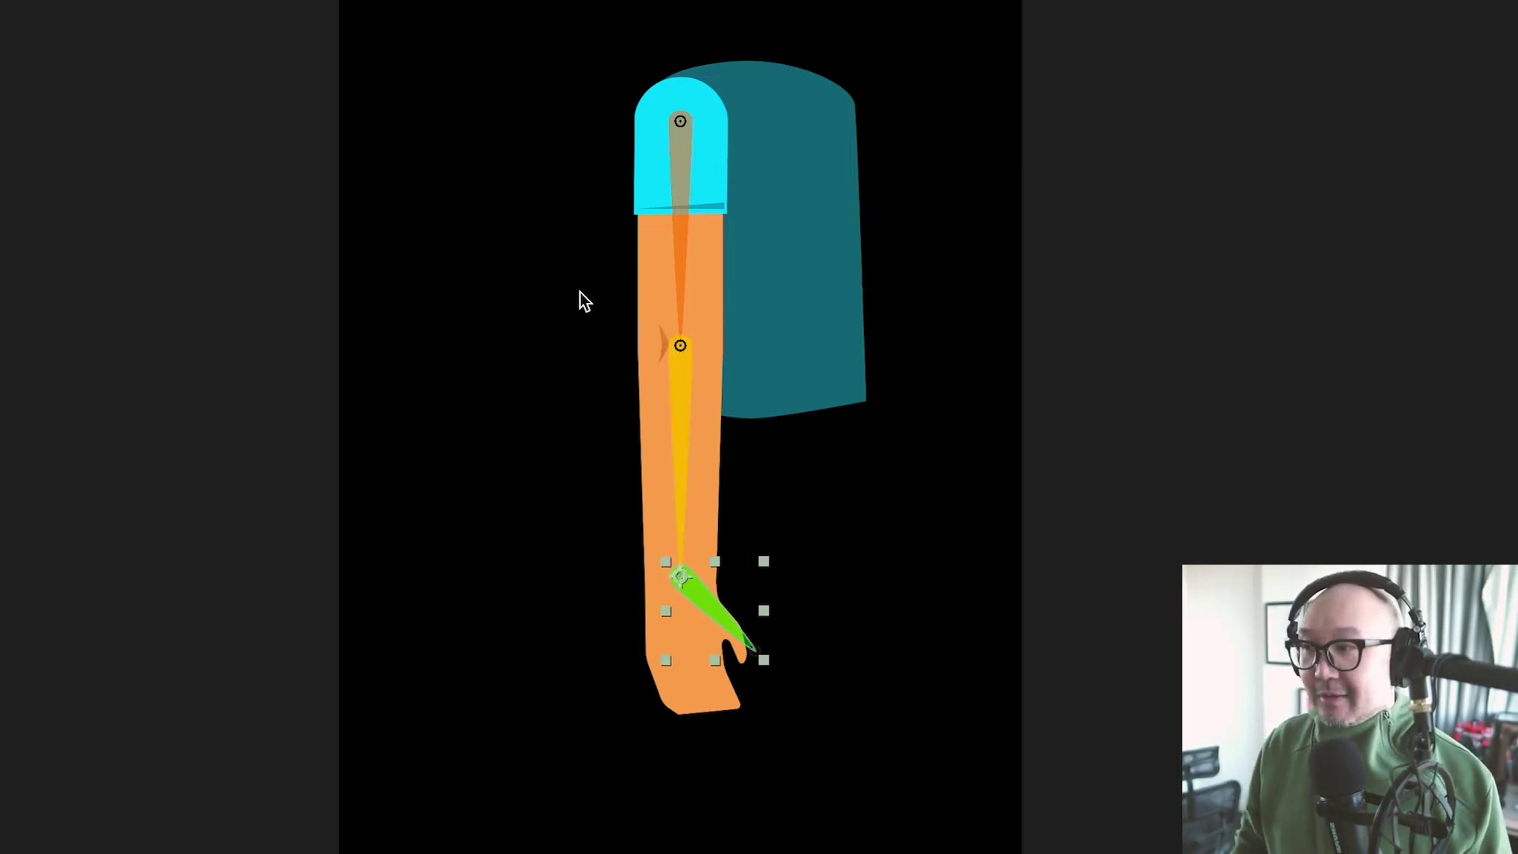
click(684, 185)
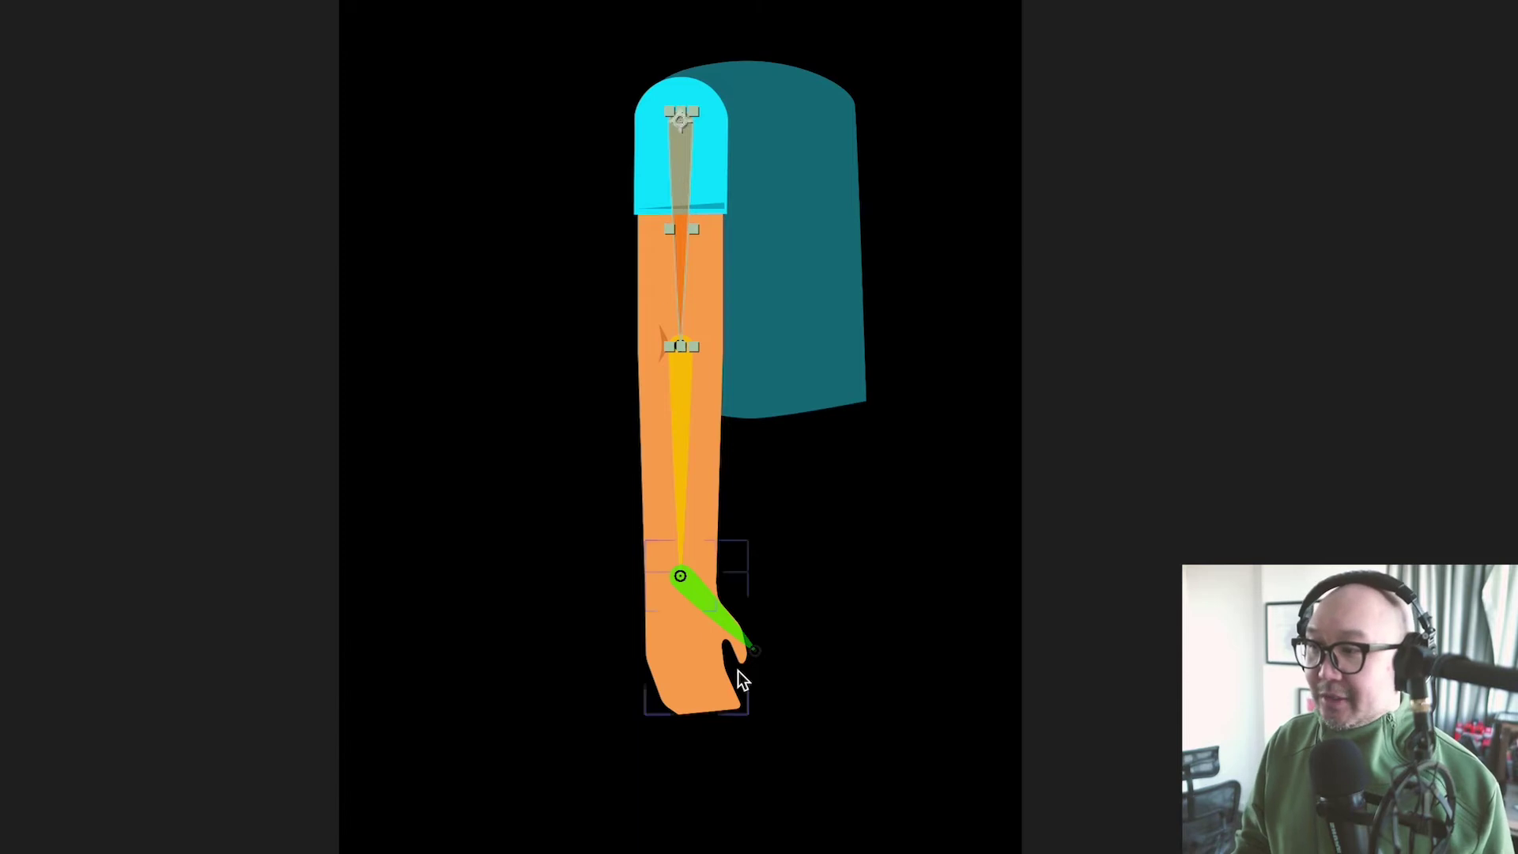
click(713, 611)
drag(711, 602, 723, 457)
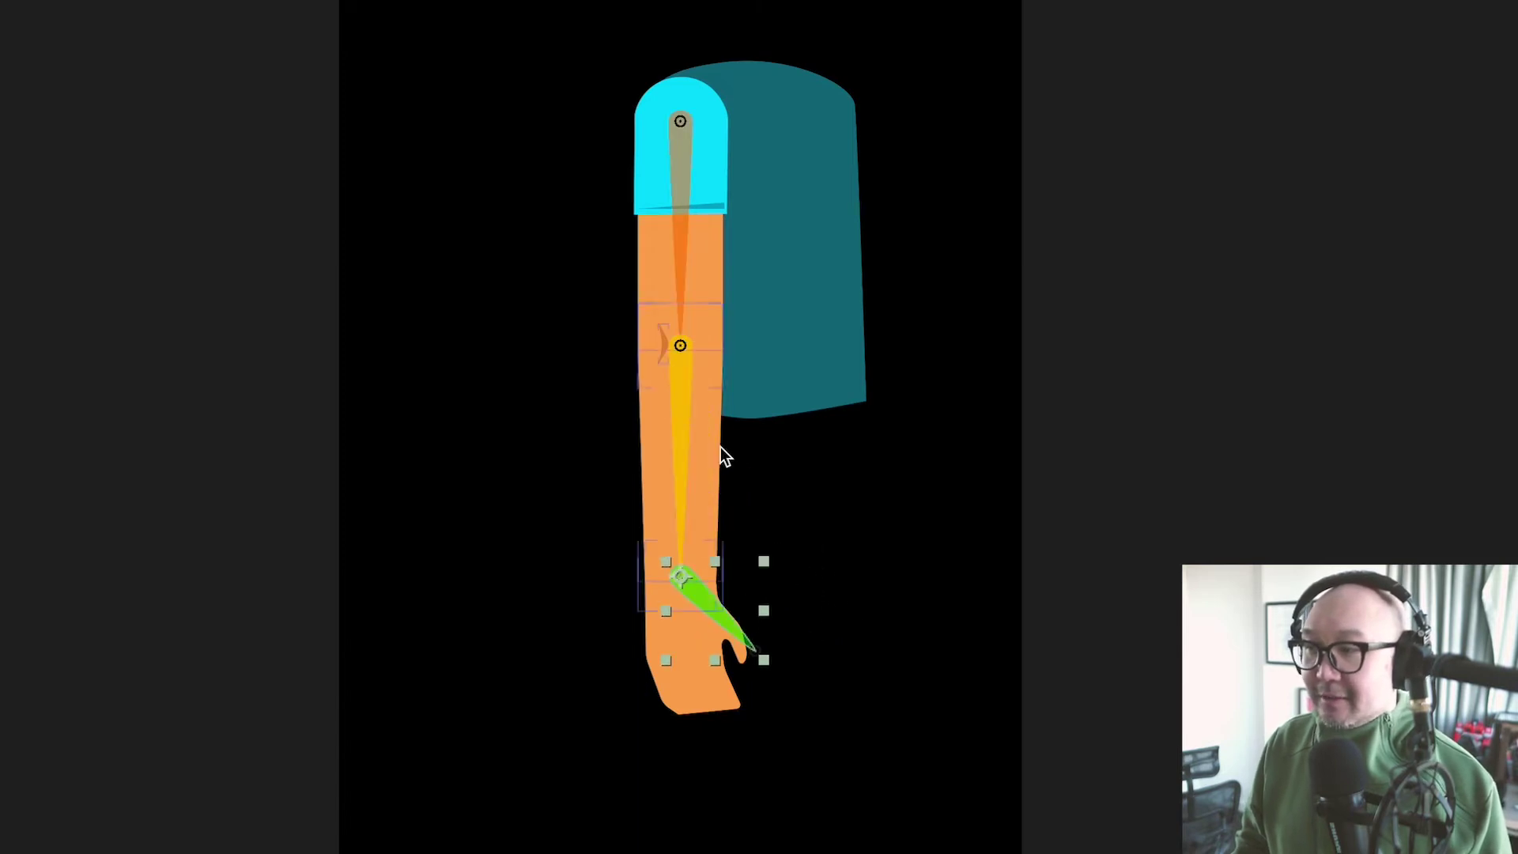
drag(712, 610, 780, 554)
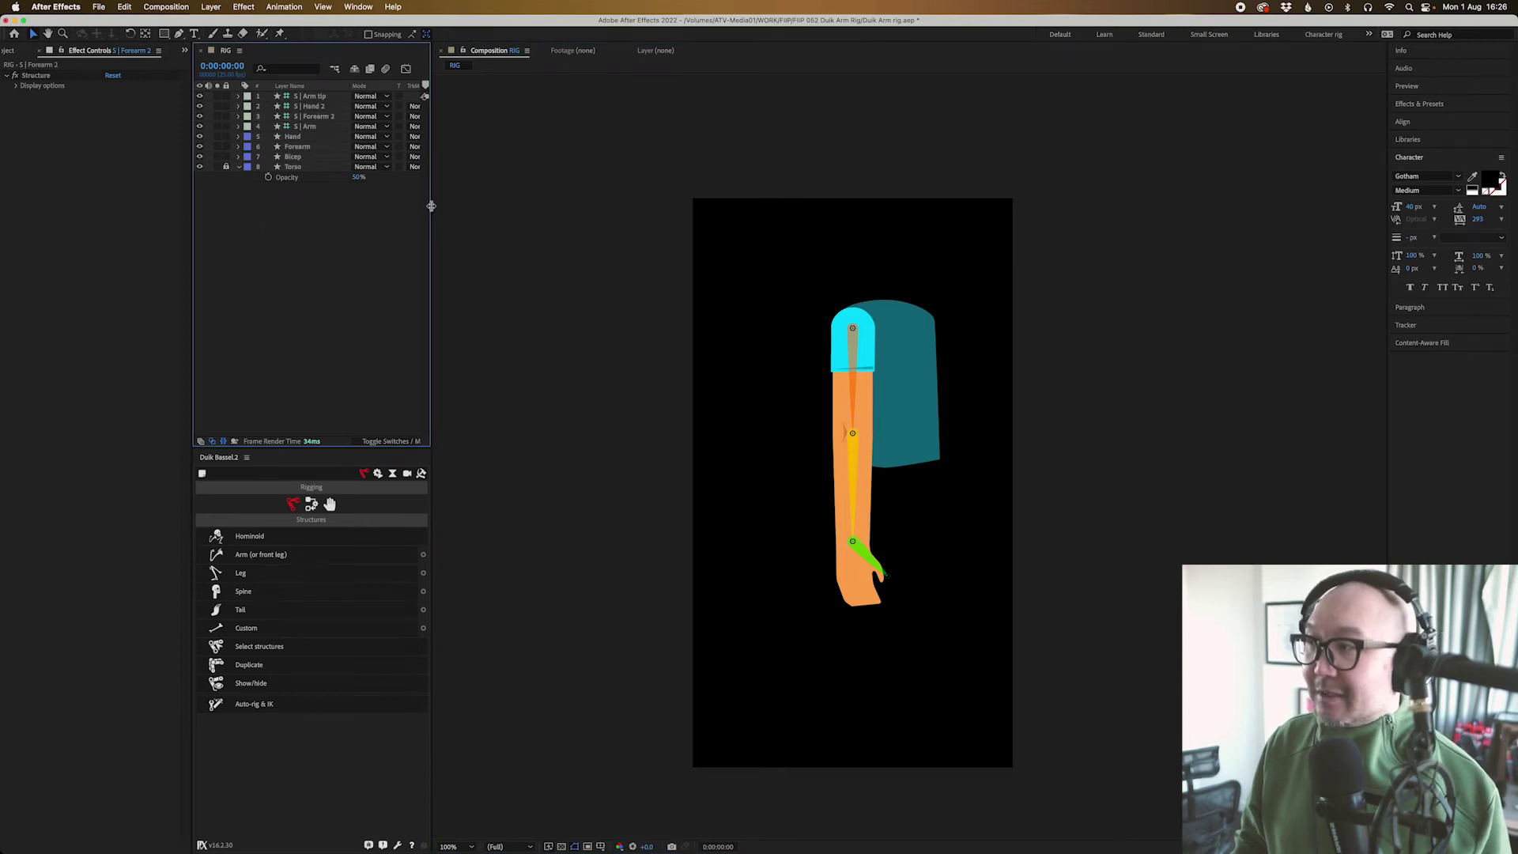
Step: Parent Bicep, Forearm and Hand to the S | Arm, S | Forearm 2 and S | Hand 2 bones
drag(431, 207, 571, 212)
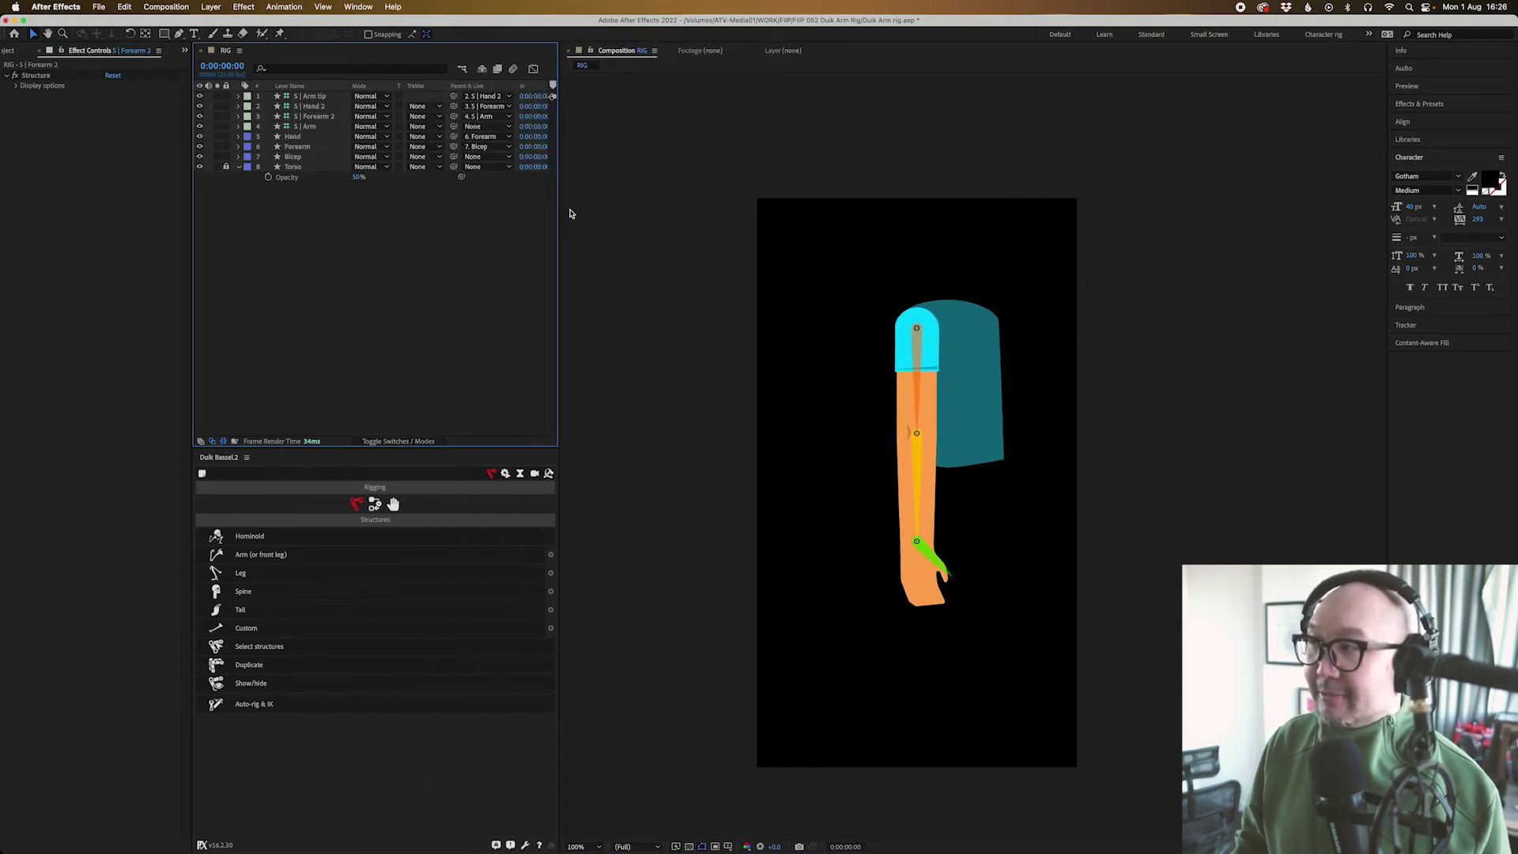
click(294, 157)
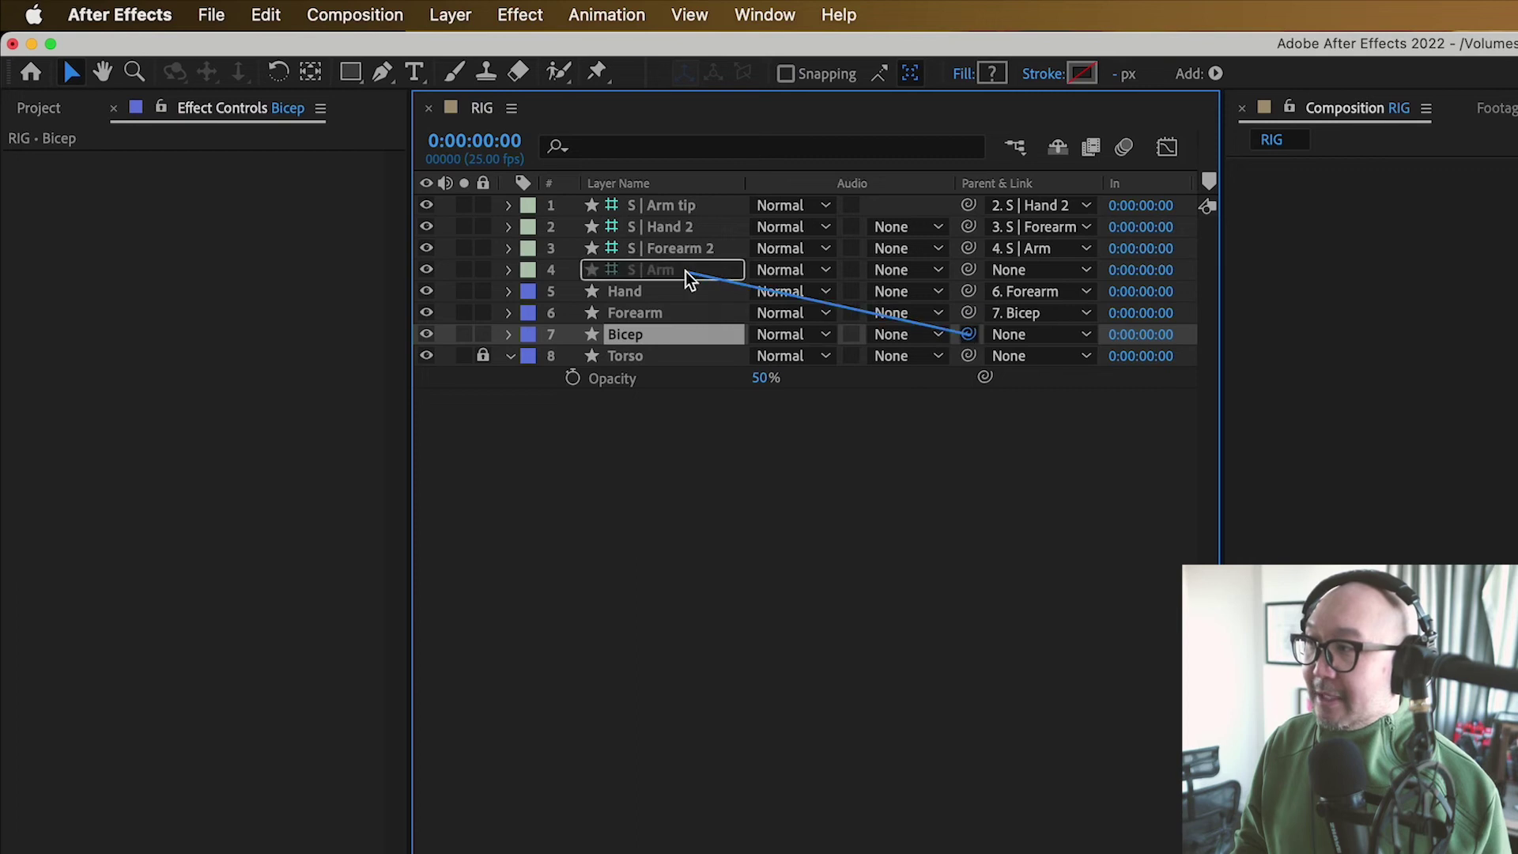
drag(969, 334, 686, 272)
click(661, 311)
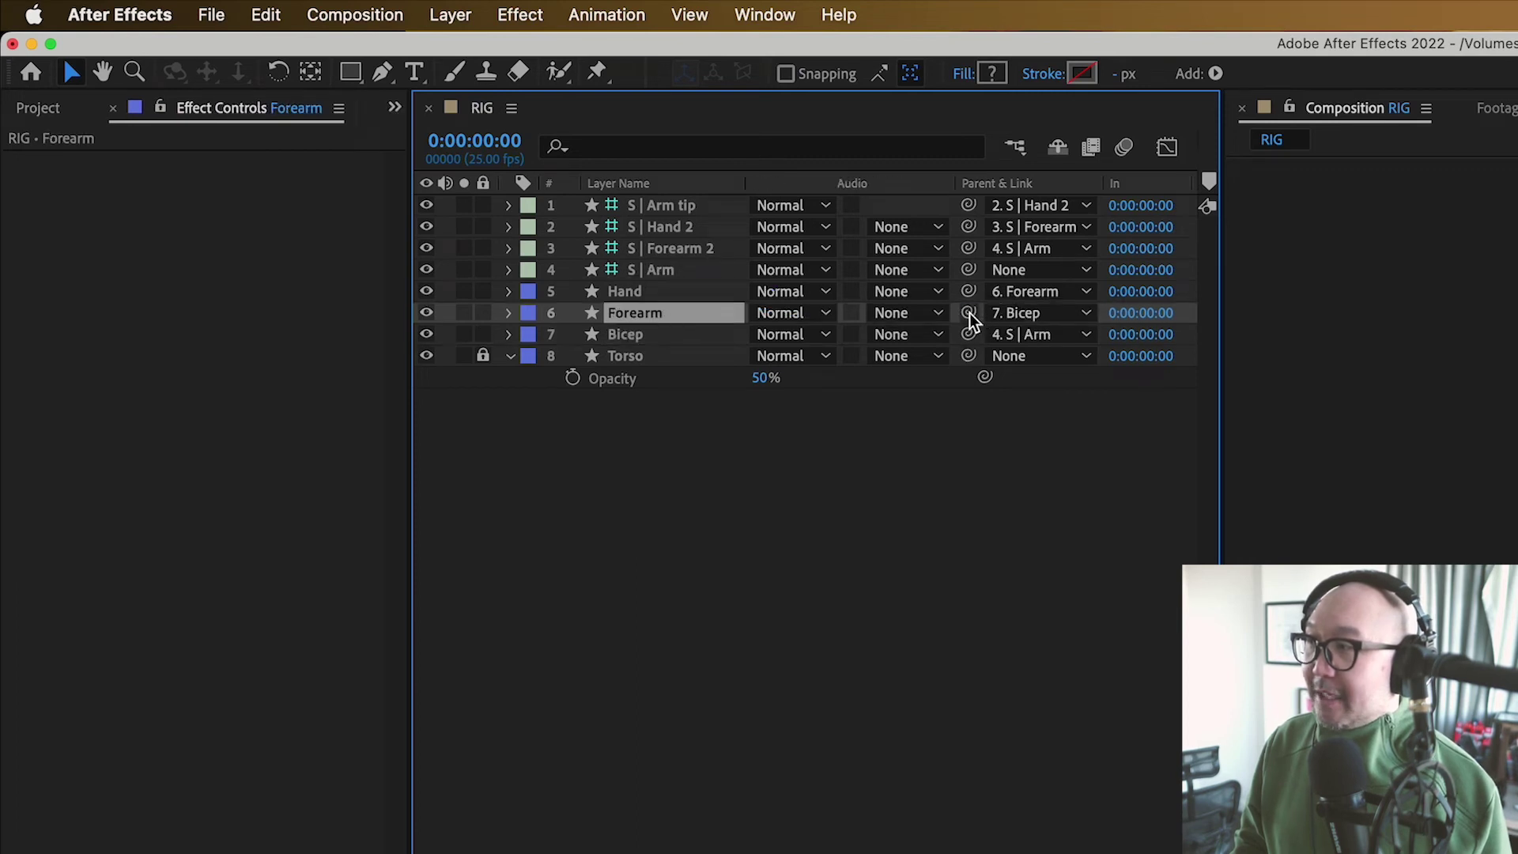
drag(969, 313, 661, 244)
click(639, 300)
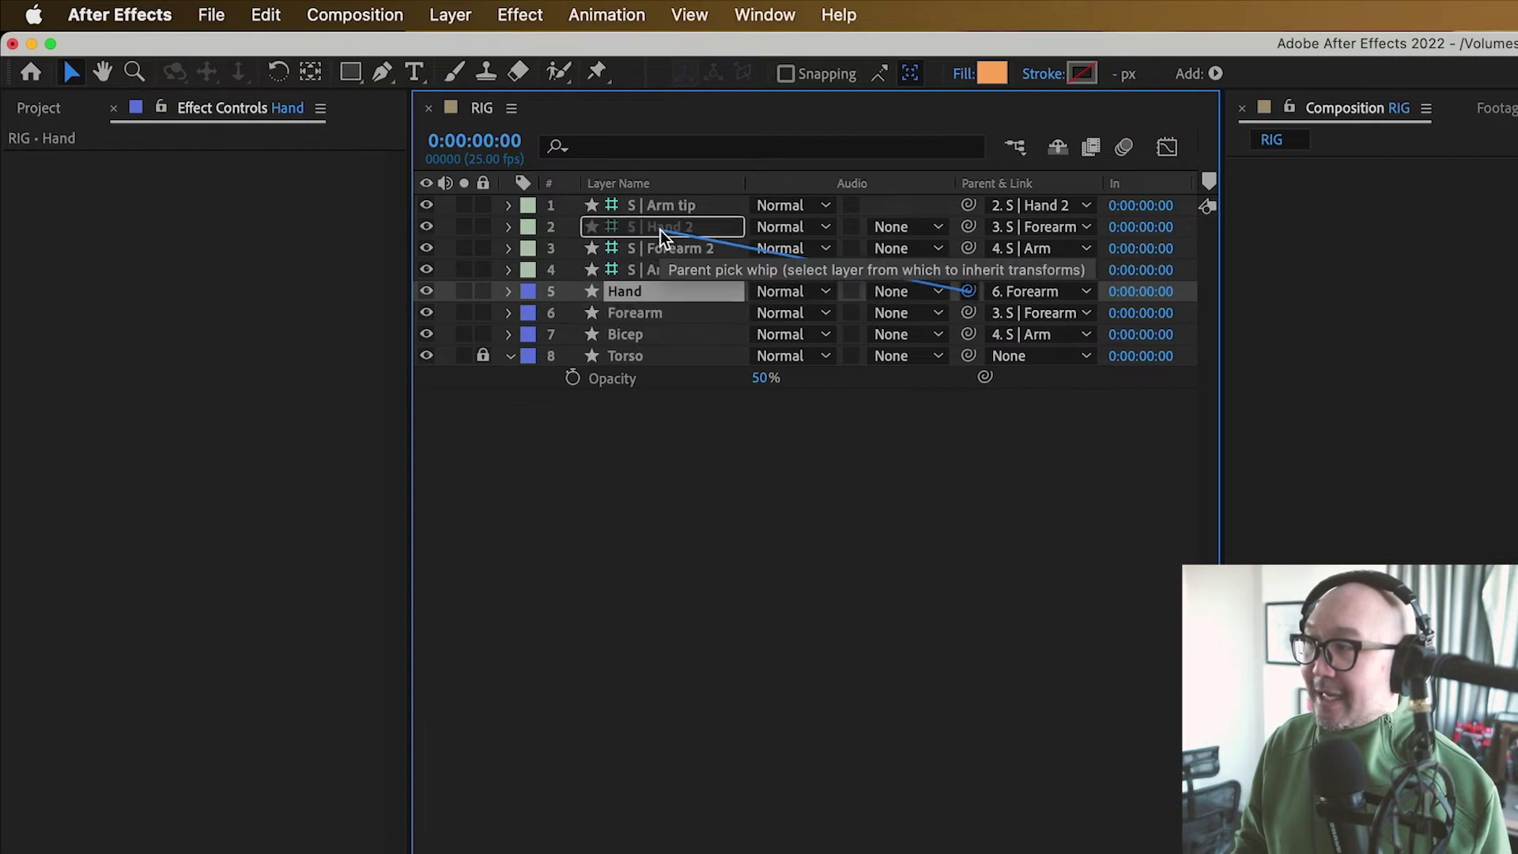
drag(968, 292, 661, 230)
click(671, 206)
click(698, 718)
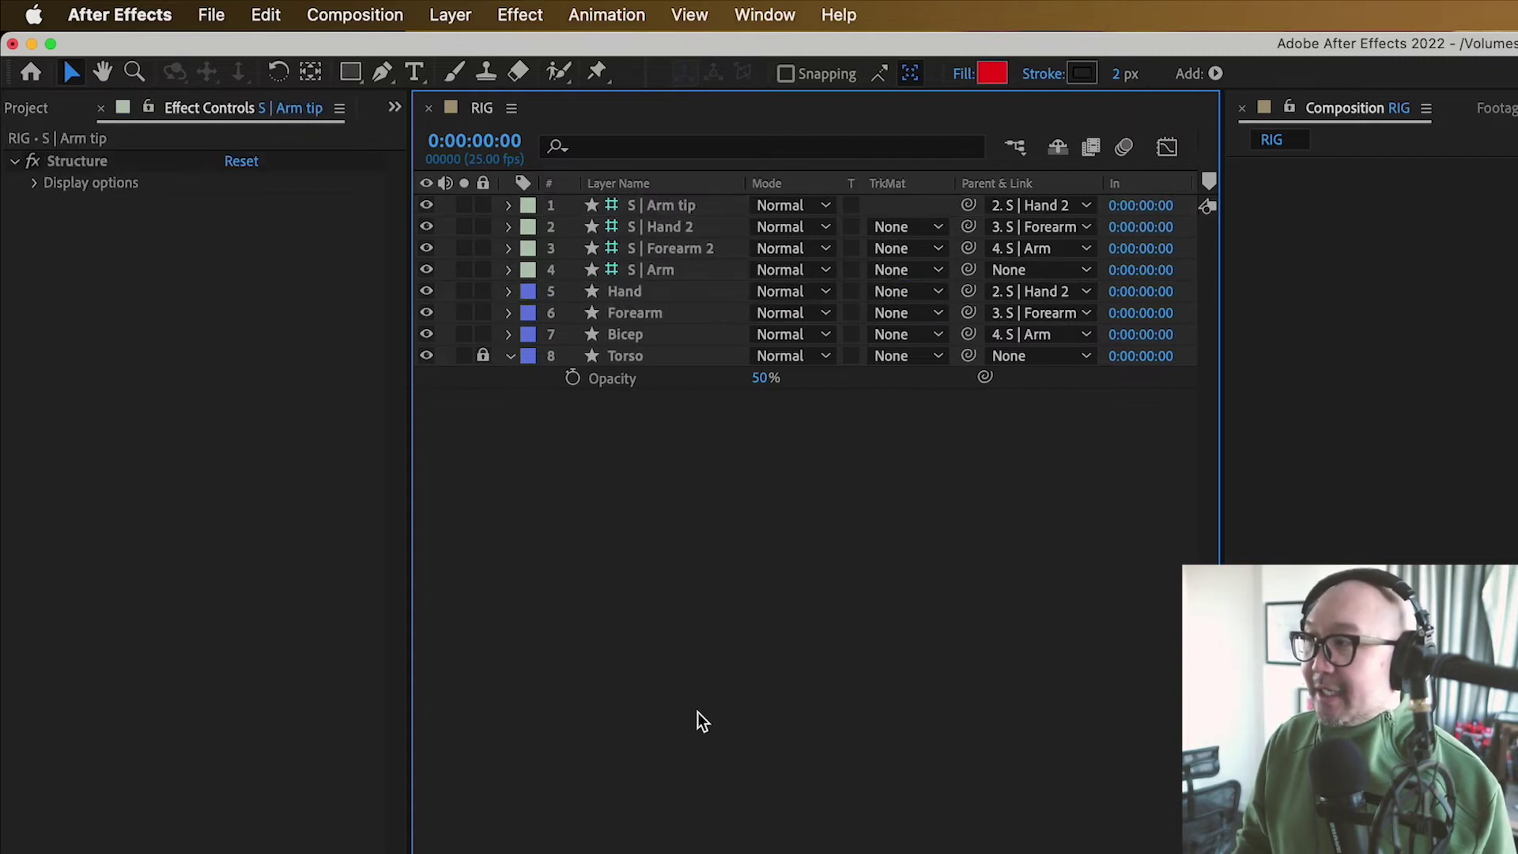
click(661, 270)
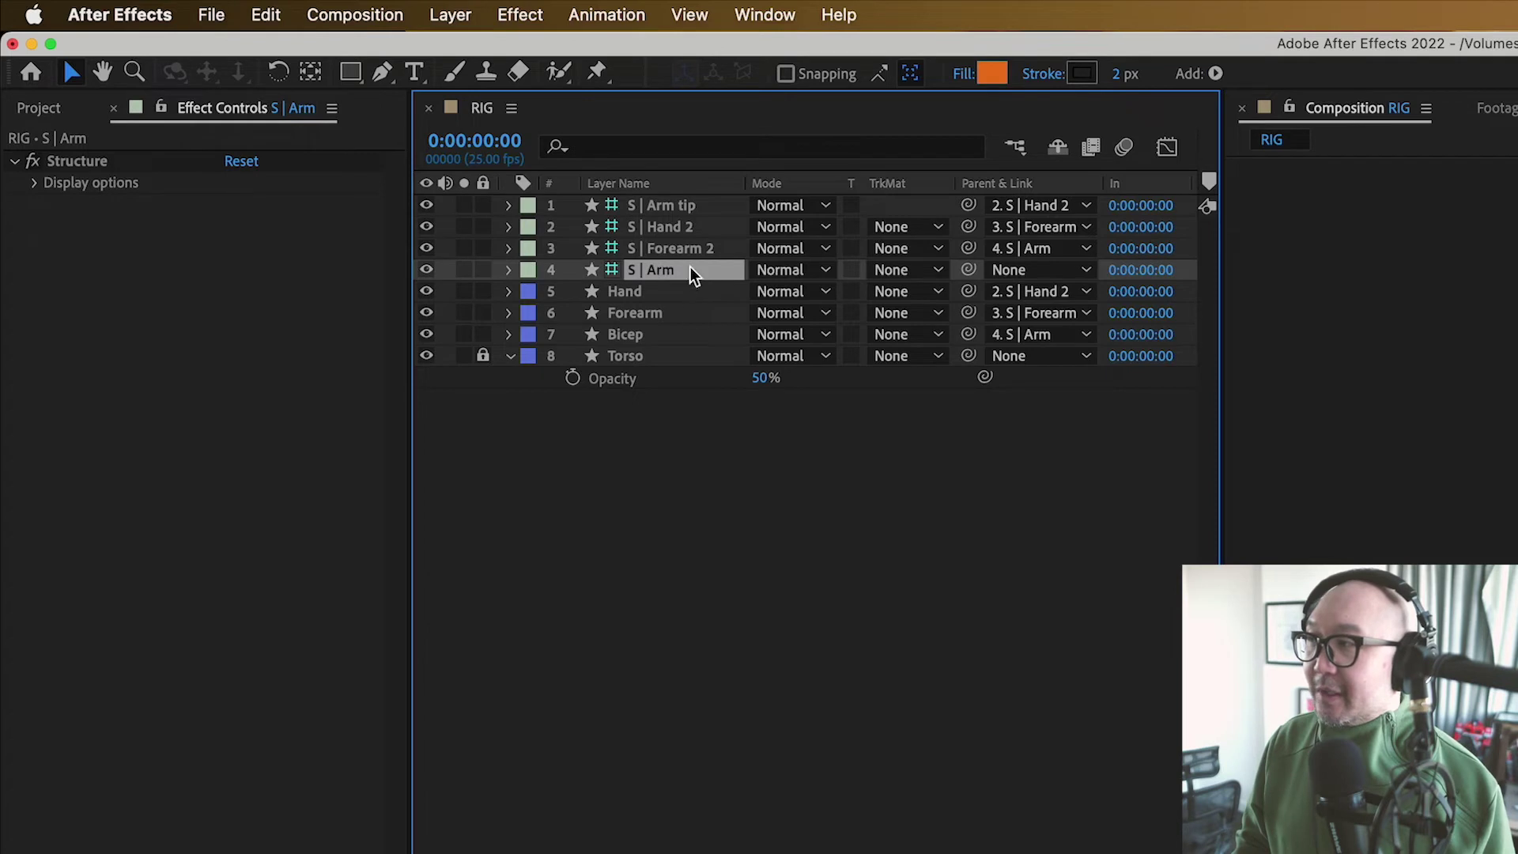
Step: Auto-rig the four arm structure layers with IK from Links & constraints, creating C | Hand
shift+click(678, 208)
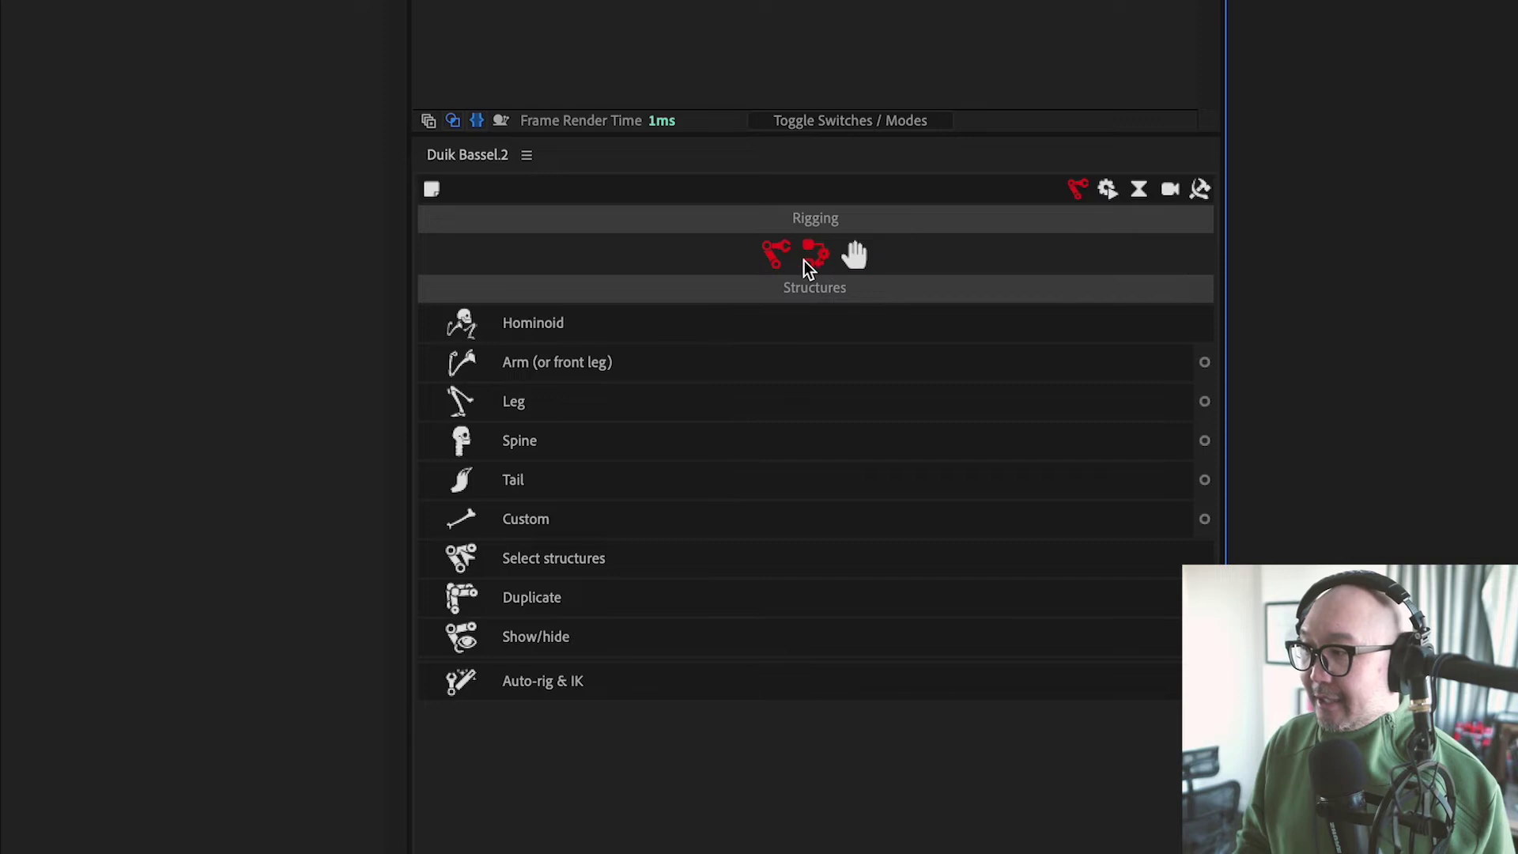
click(820, 259)
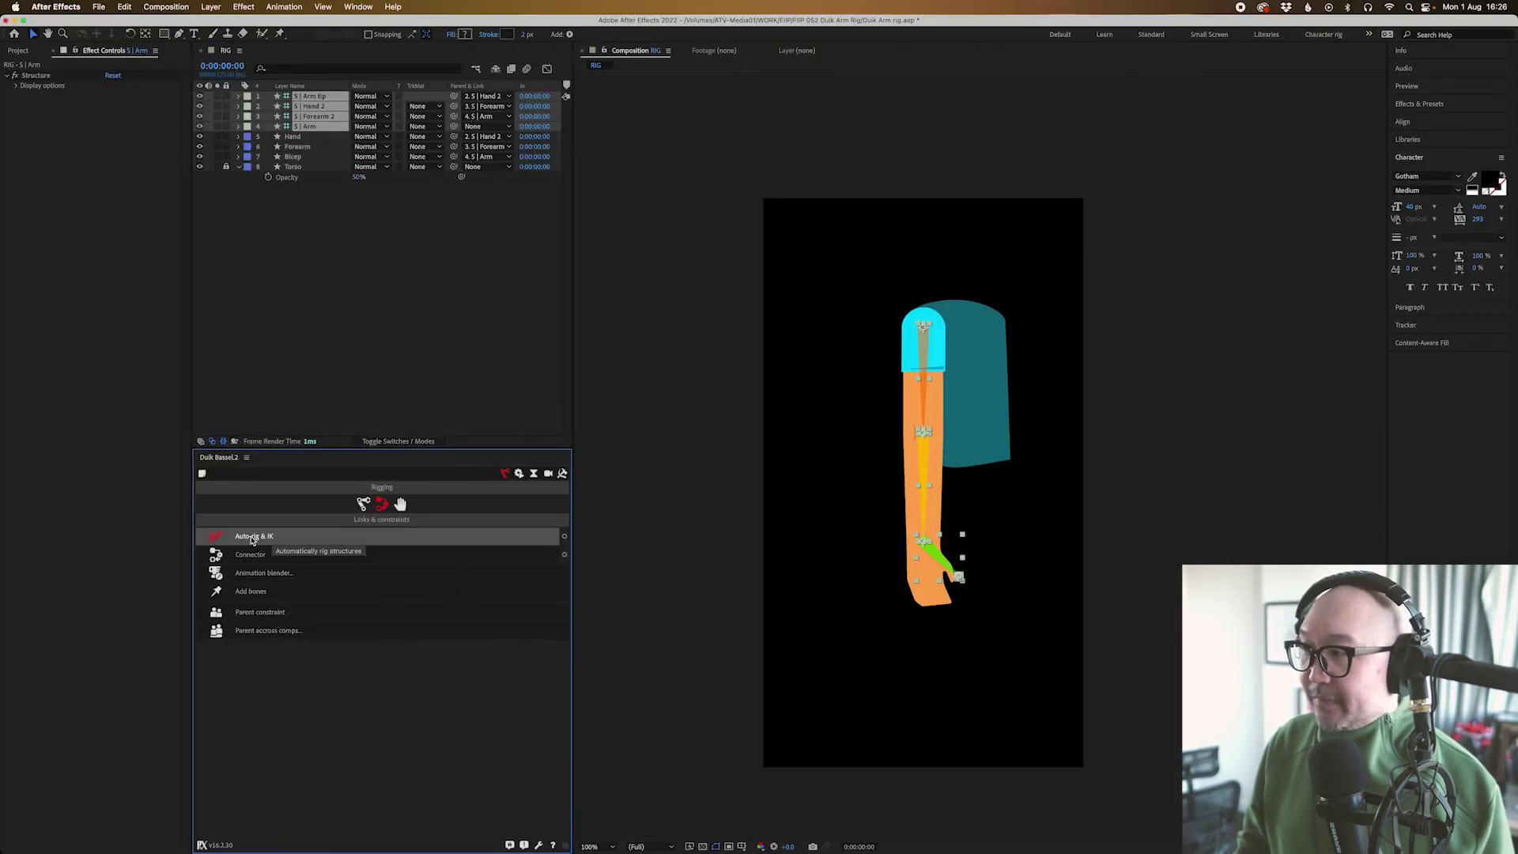
click(538, 324)
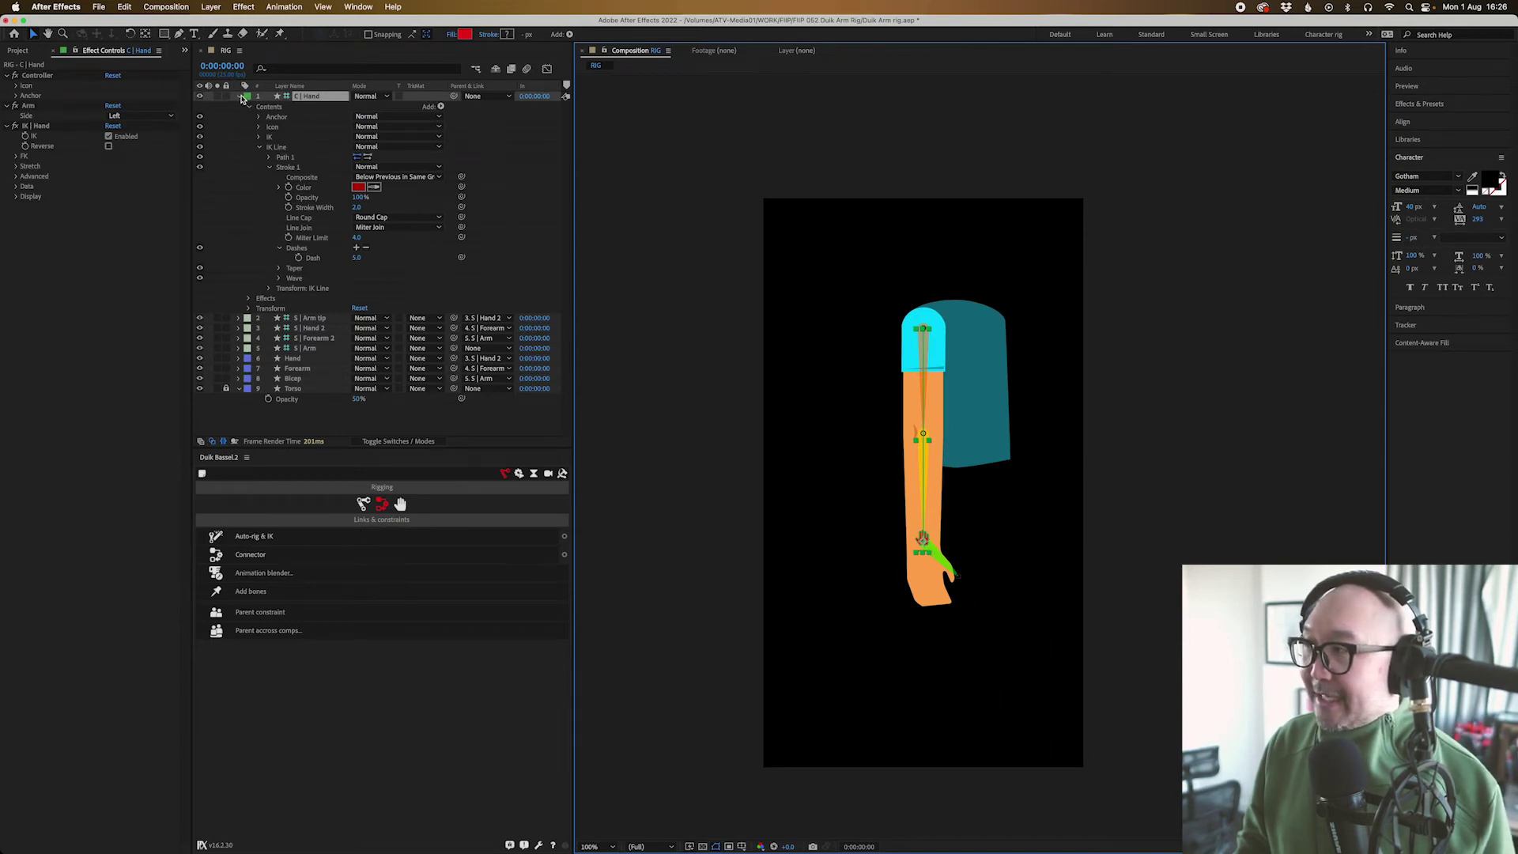
Step: Set the C | Hand icon to 400% size and X -204, then test the IK bend
click(112, 263)
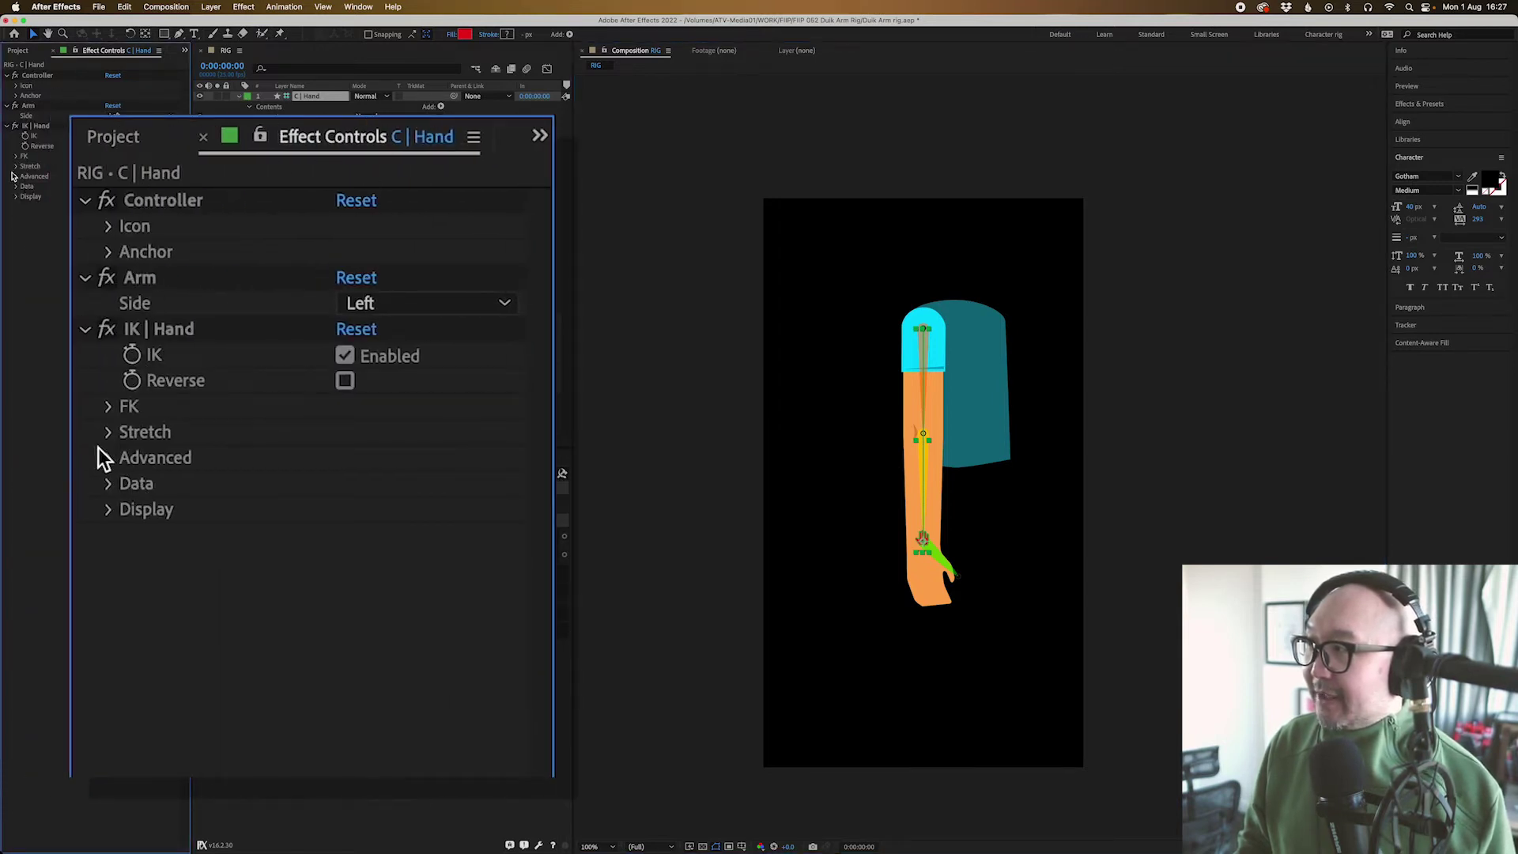
click(108, 226)
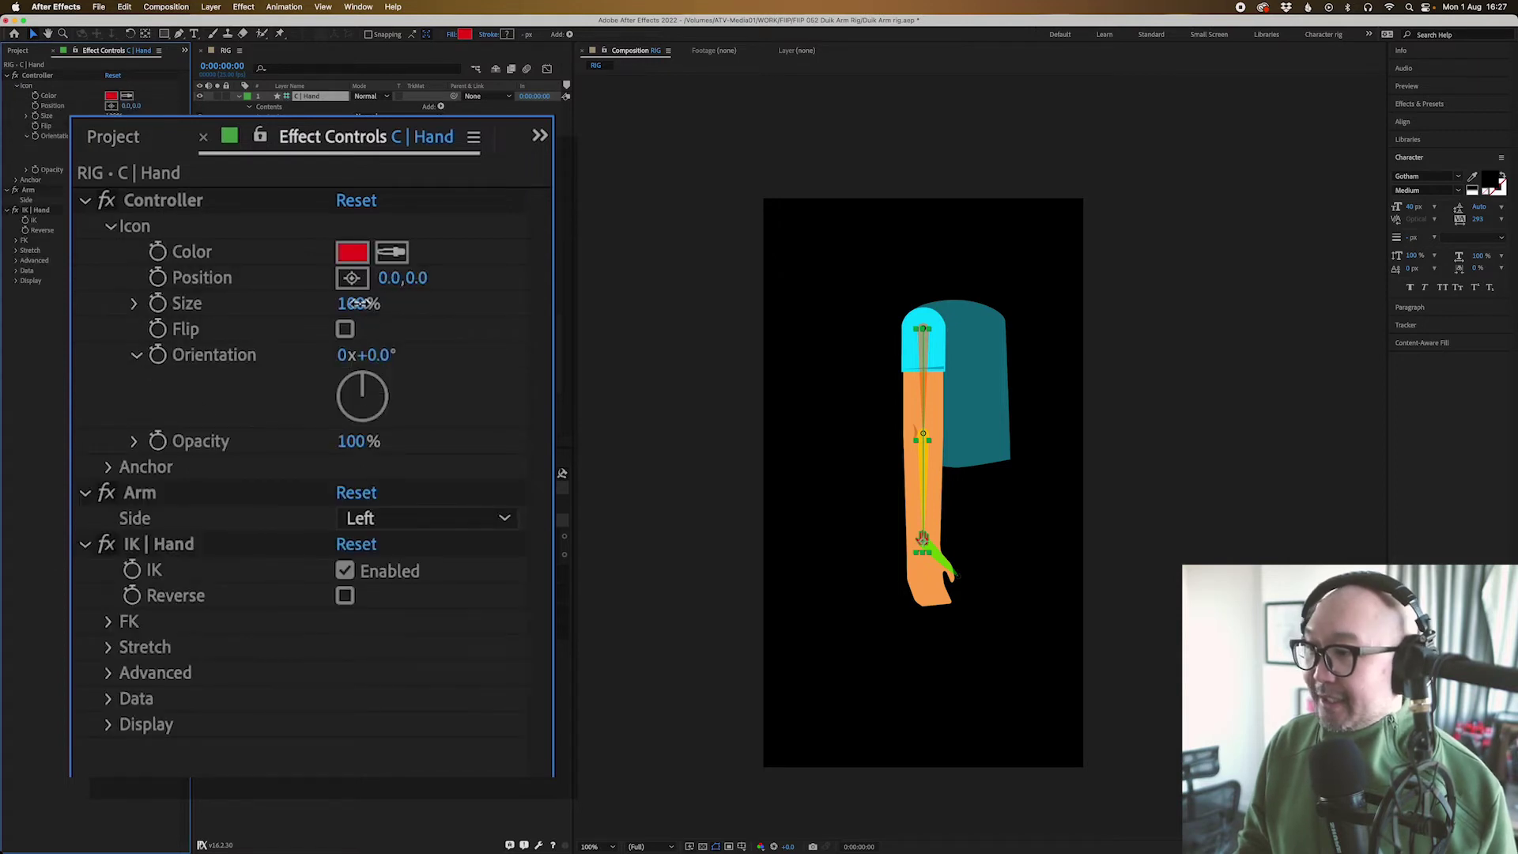
drag(356, 304, 411, 309)
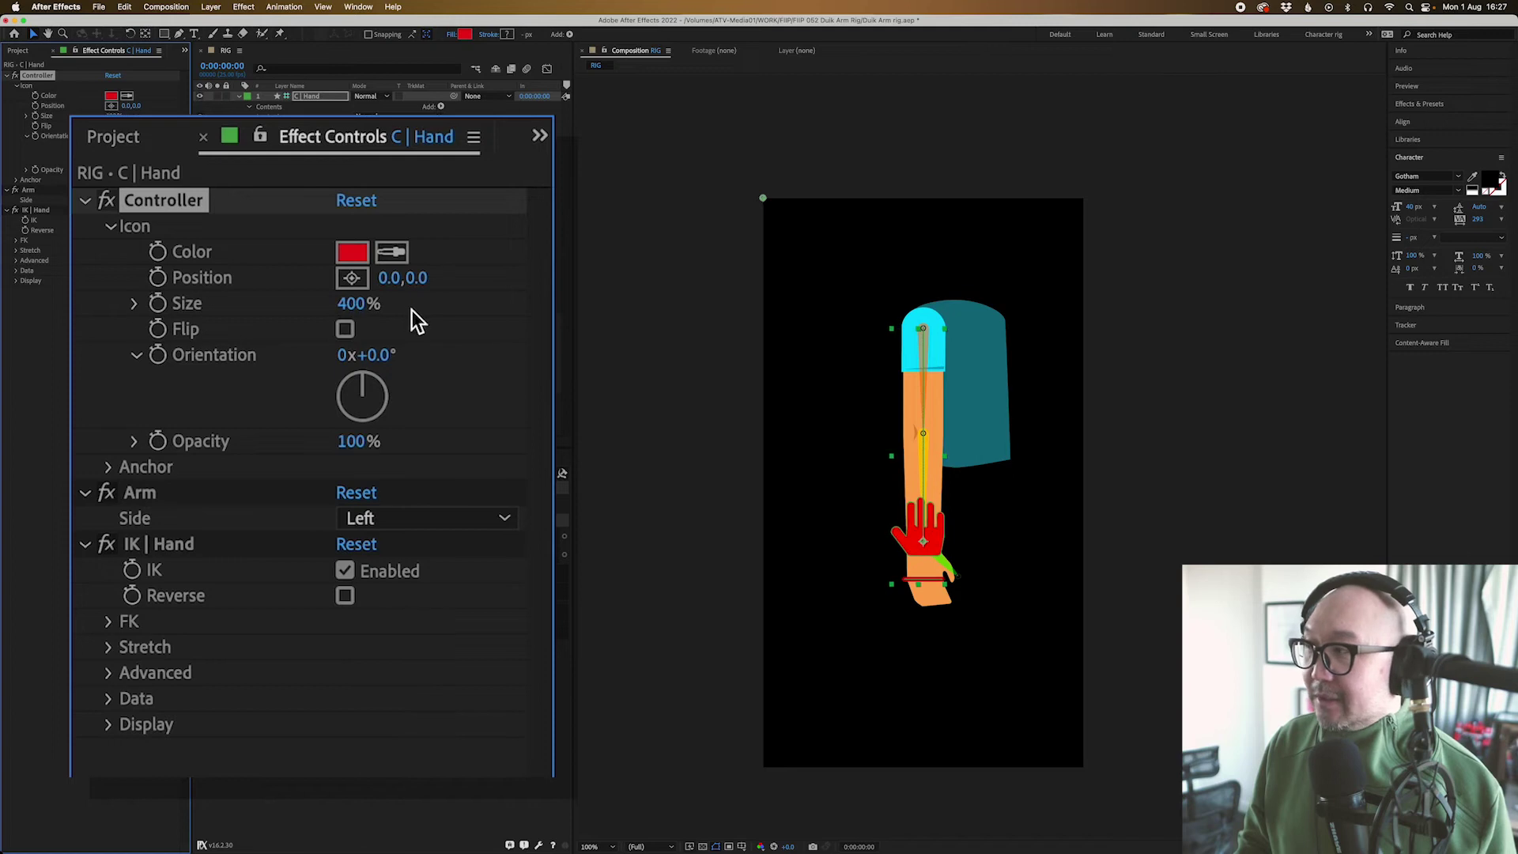
drag(401, 282, 119, 312)
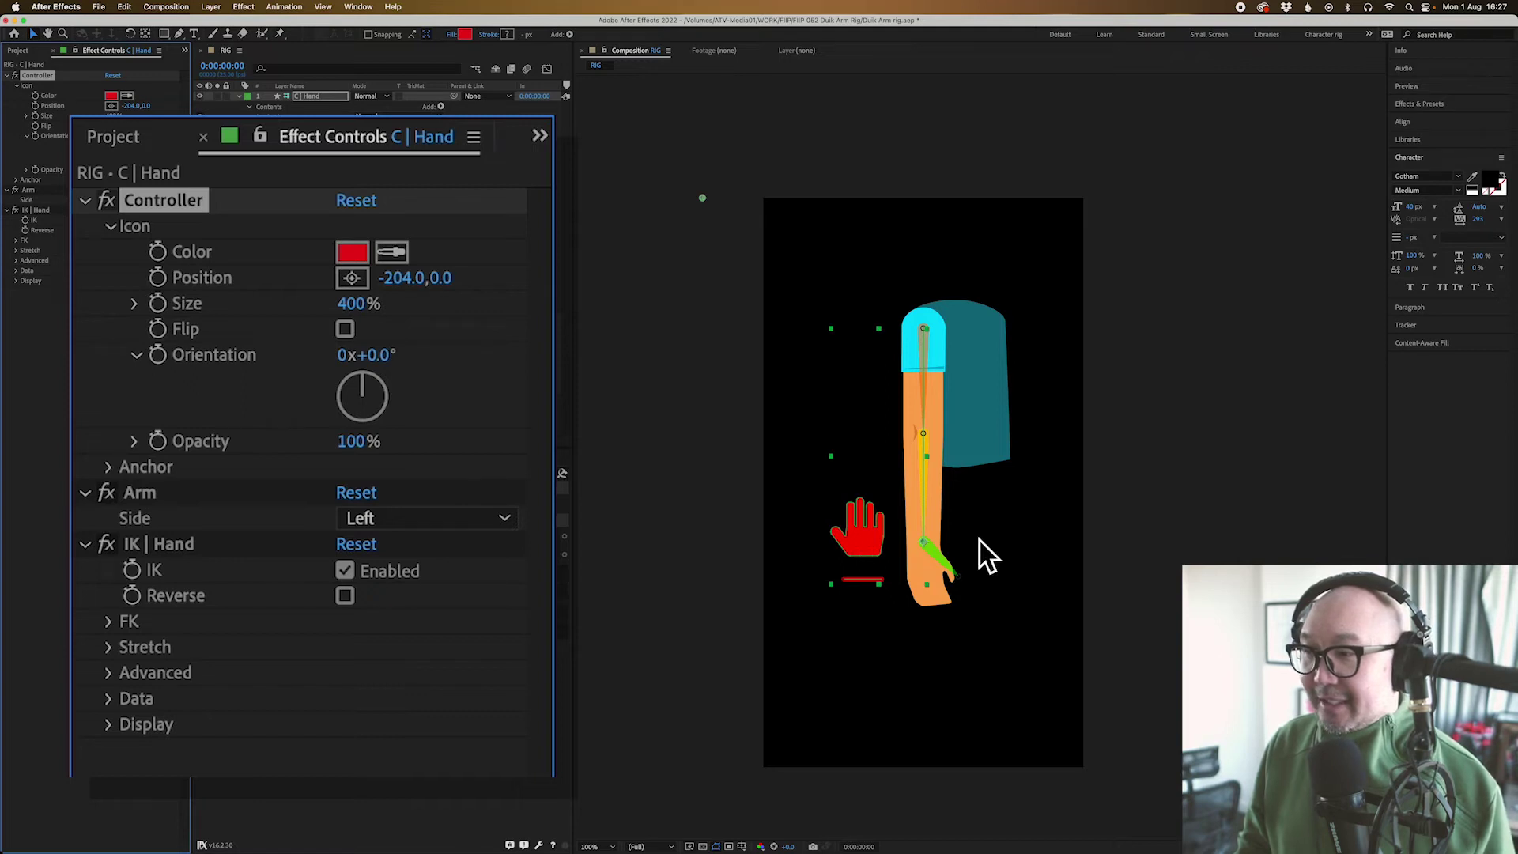
mouse_move(866, 539)
mouse_down()
mouse_move(853, 478)
mouse_move(829, 492)
mouse_move(864, 485)
mouse_move(827, 489)
mouse_move(840, 525)
mouse_up()
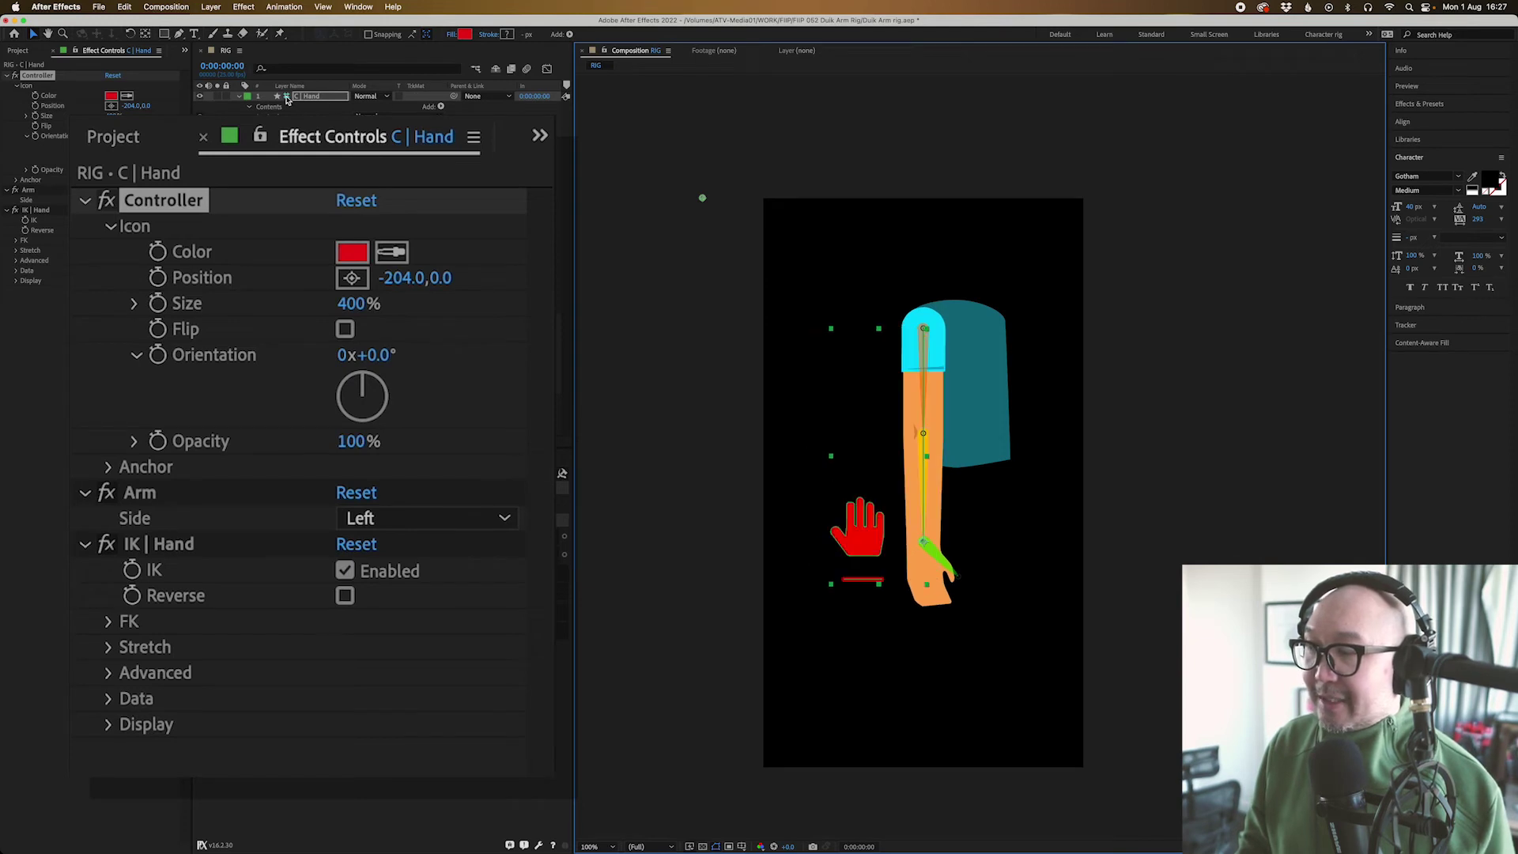
mouse_move(872, 530)
mouse_down()
mouse_move(861, 481)
mouse_move(849, 530)
mouse_move(814, 455)
mouse_move(870, 542)
mouse_move(849, 547)
mouse_move(850, 532)
mouse_up()
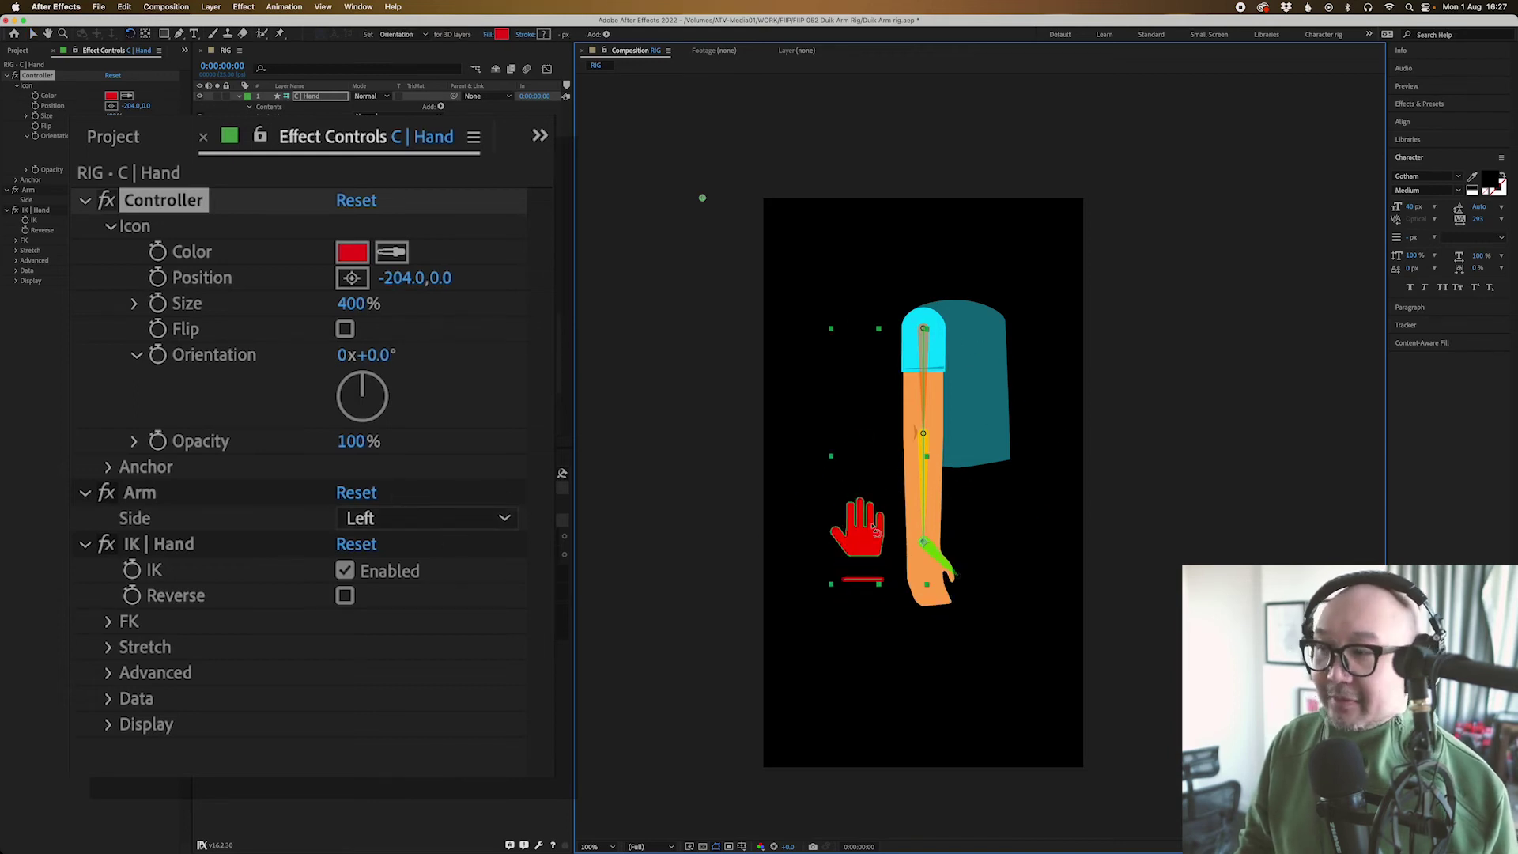
mouse_move(866, 546)
mouse_down()
mouse_move(877, 527)
mouse_move(816, 453)
mouse_move(845, 473)
mouse_up()
key(v)
key(ctrl+z)
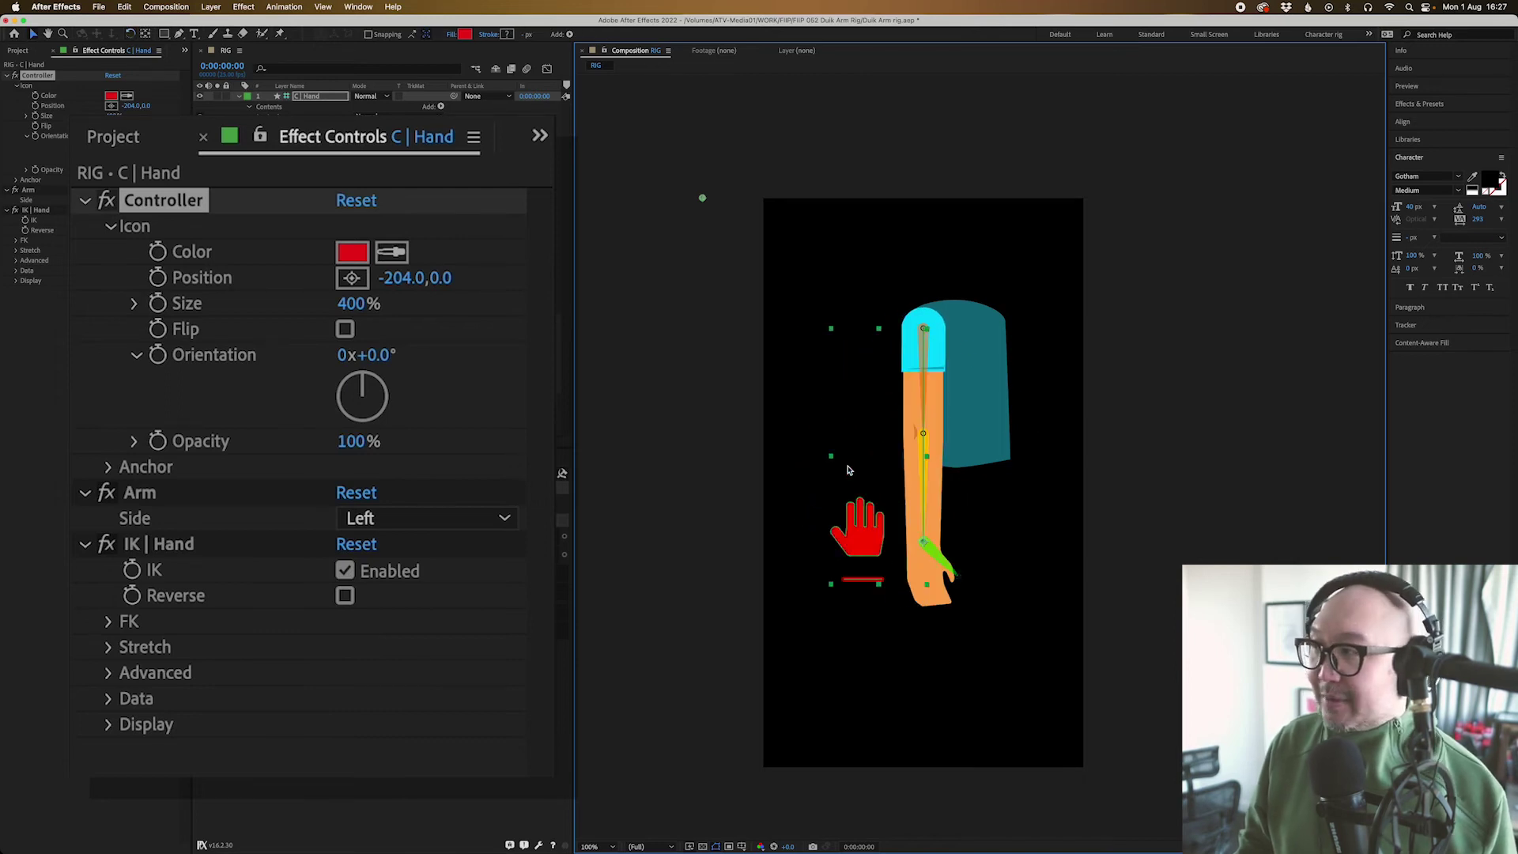
click(344, 596)
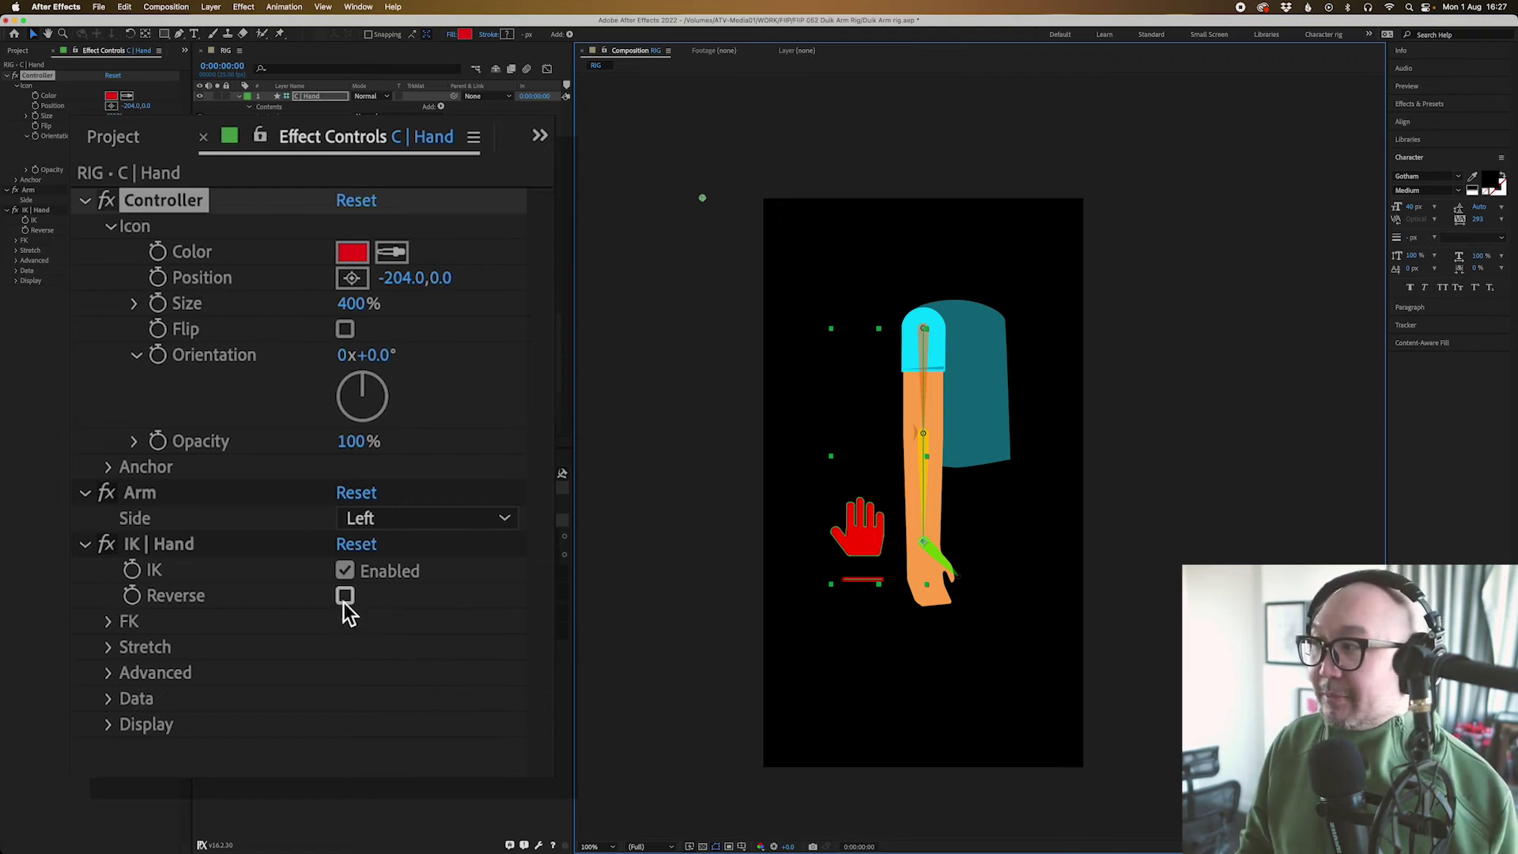
drag(853, 519, 856, 470)
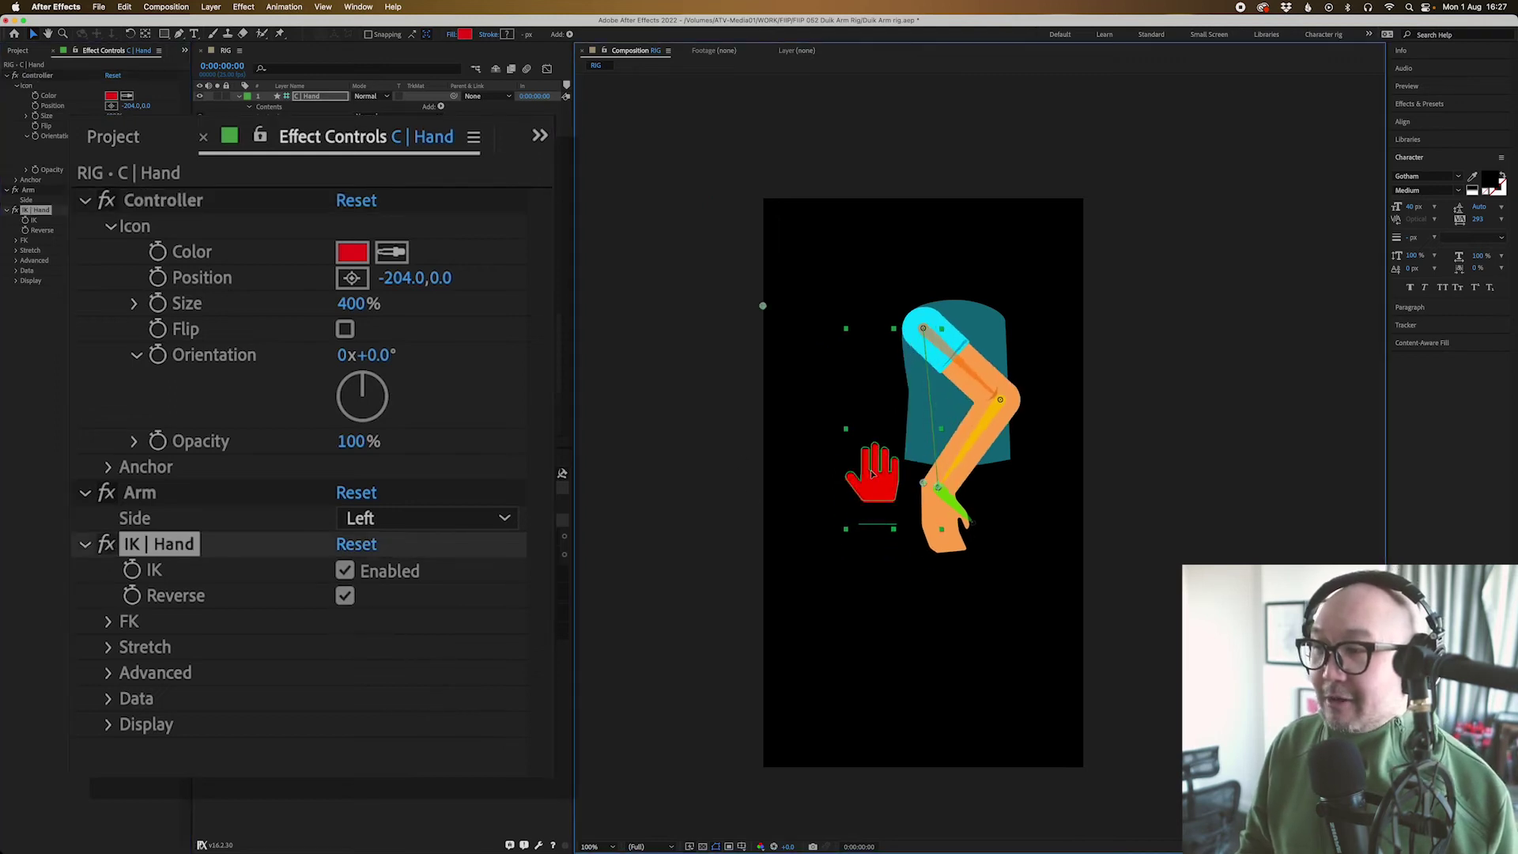
key(ctrl+z)
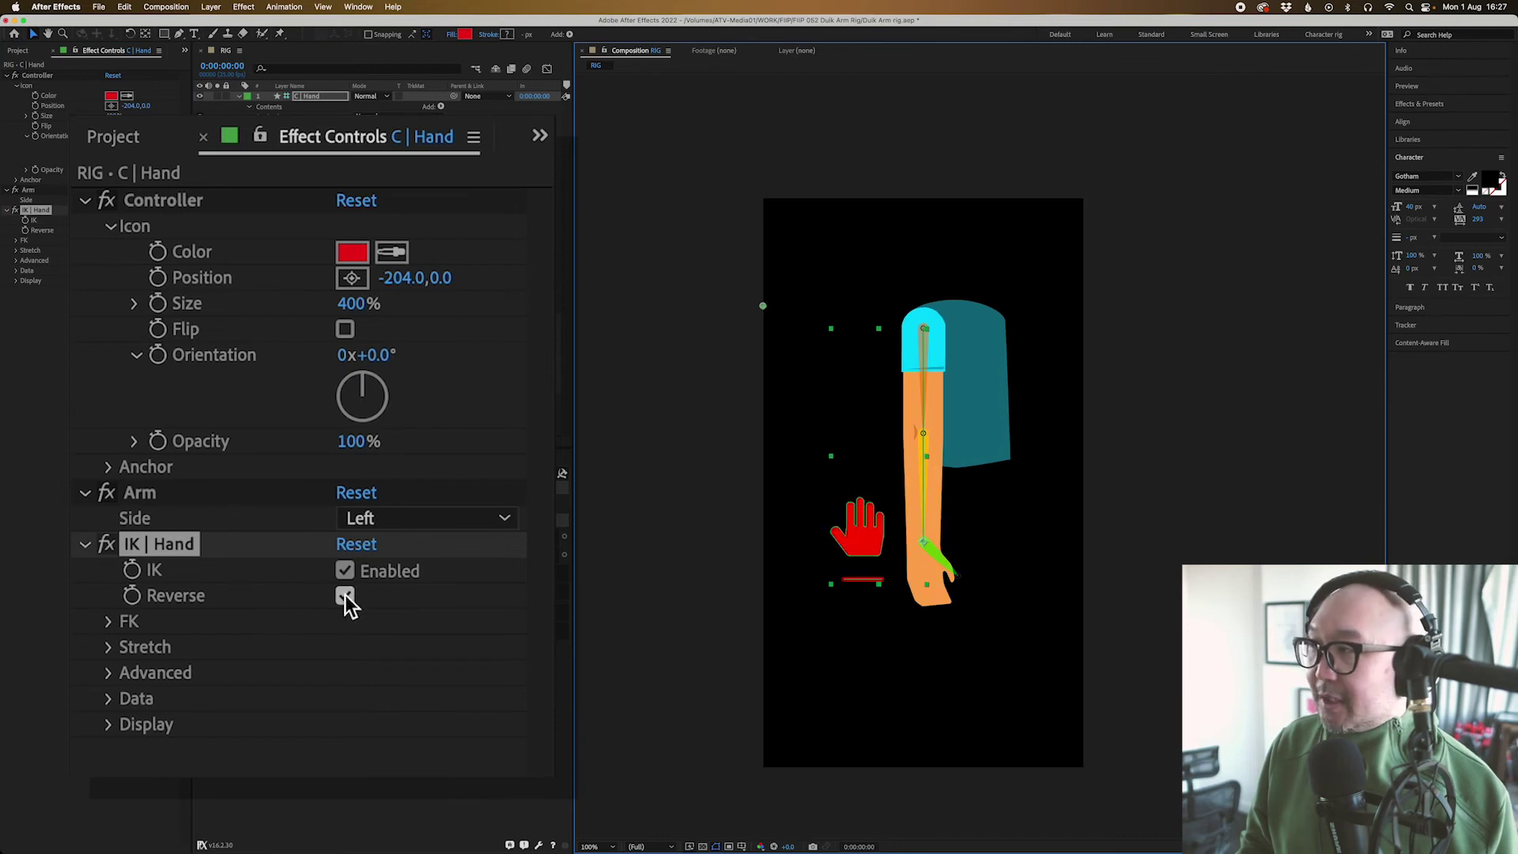
click(345, 597)
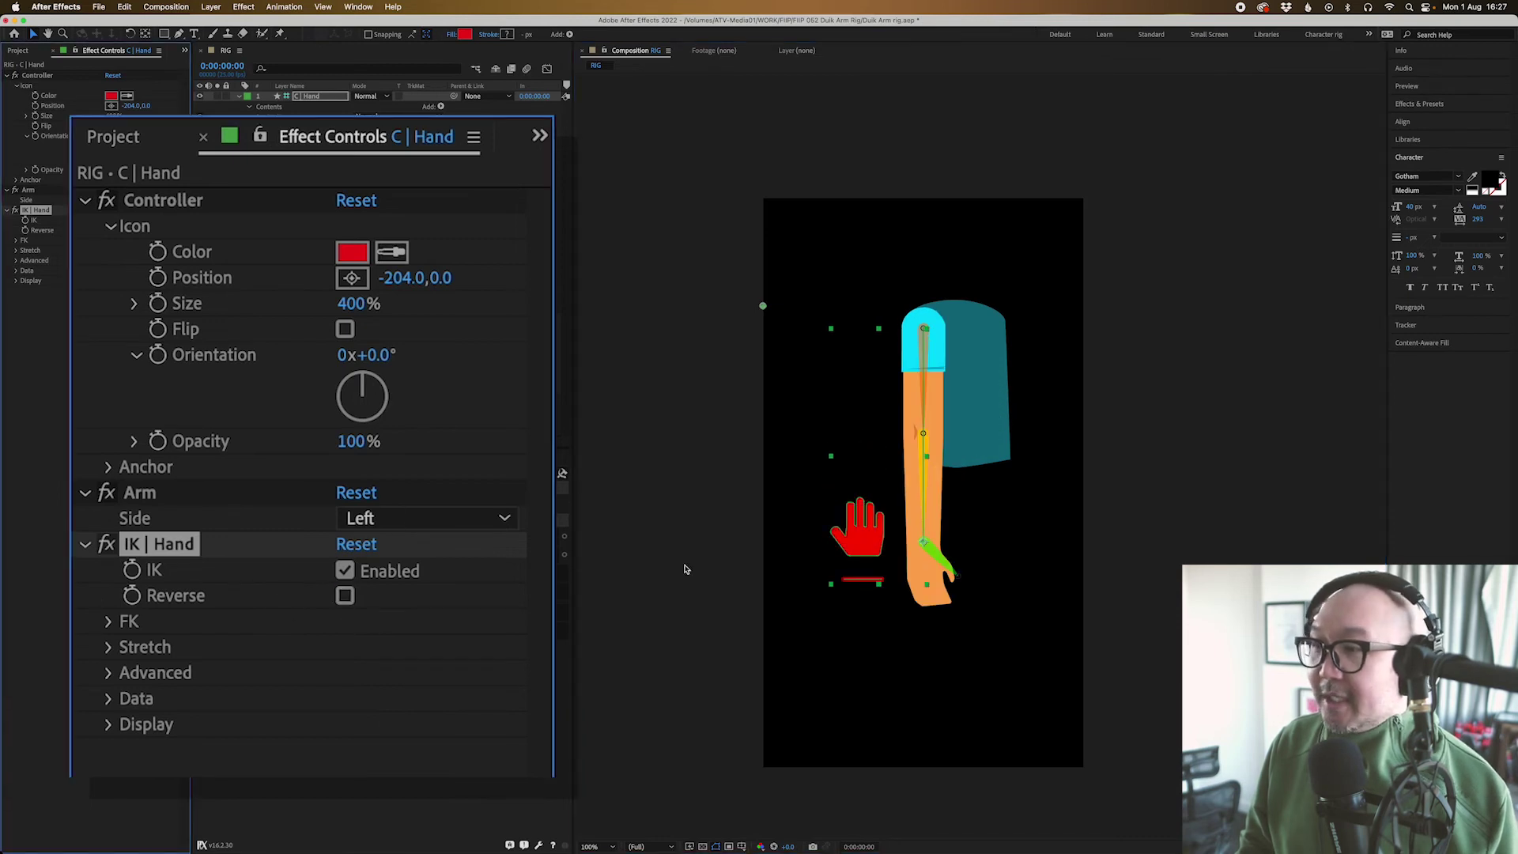
Step: Uncheck Draw guides under IK | Hand Display and hide the four structure layers
click(108, 725)
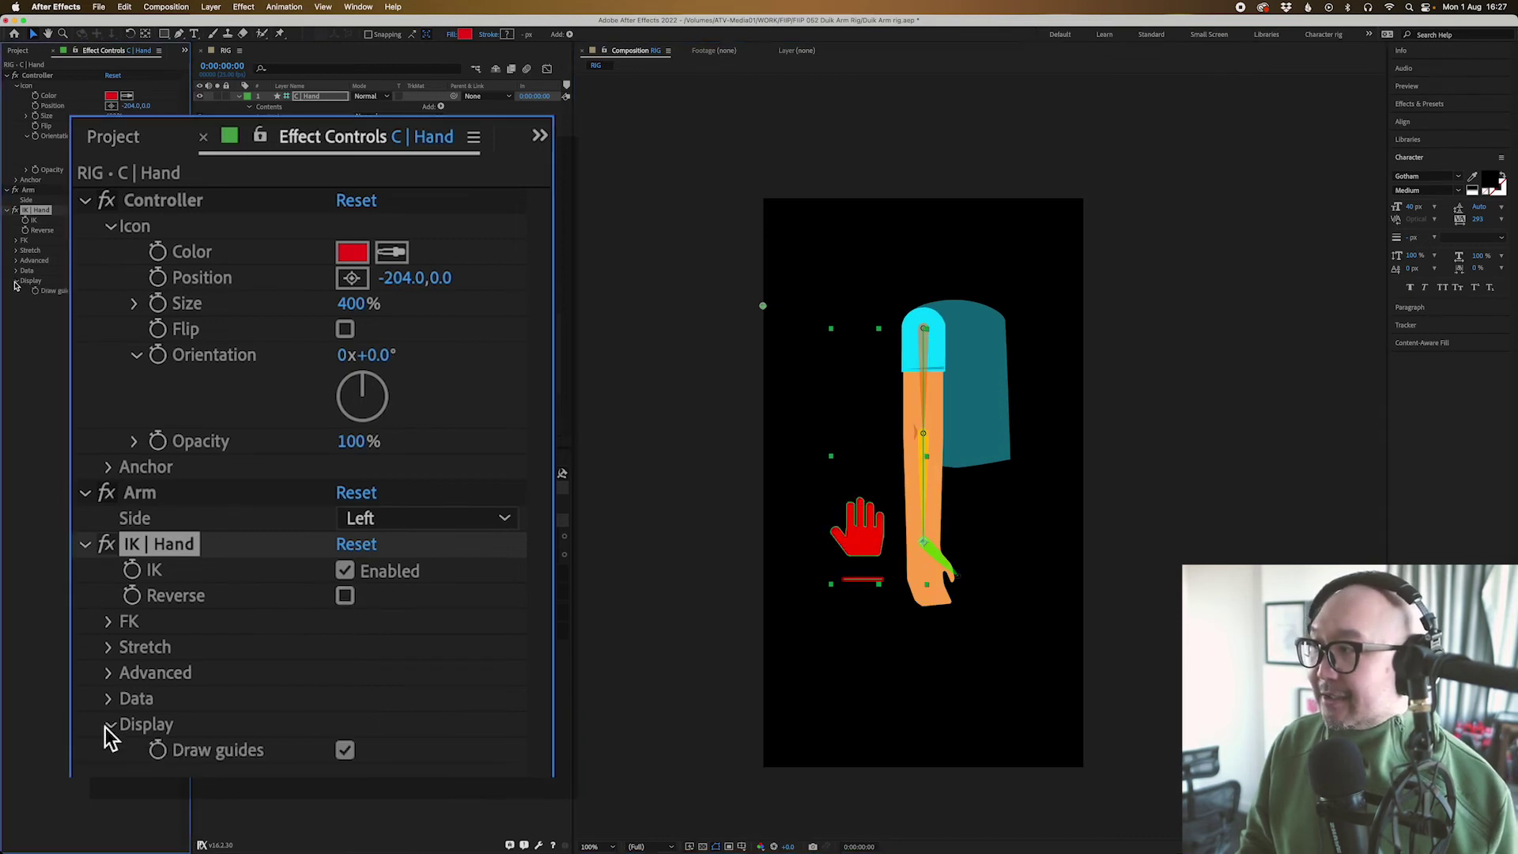
click(353, 751)
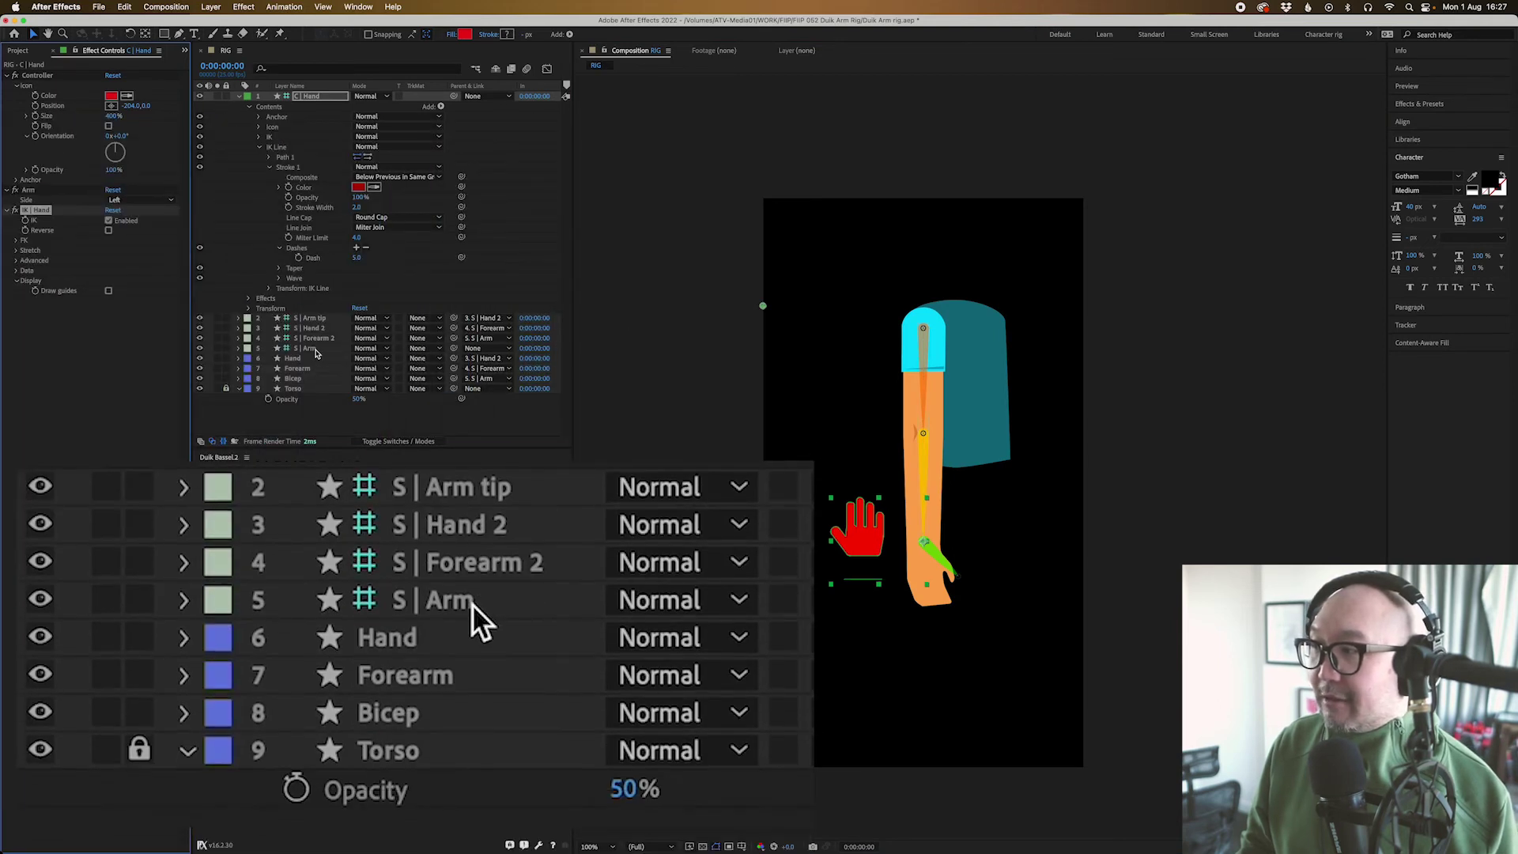
drag(471, 604, 499, 495)
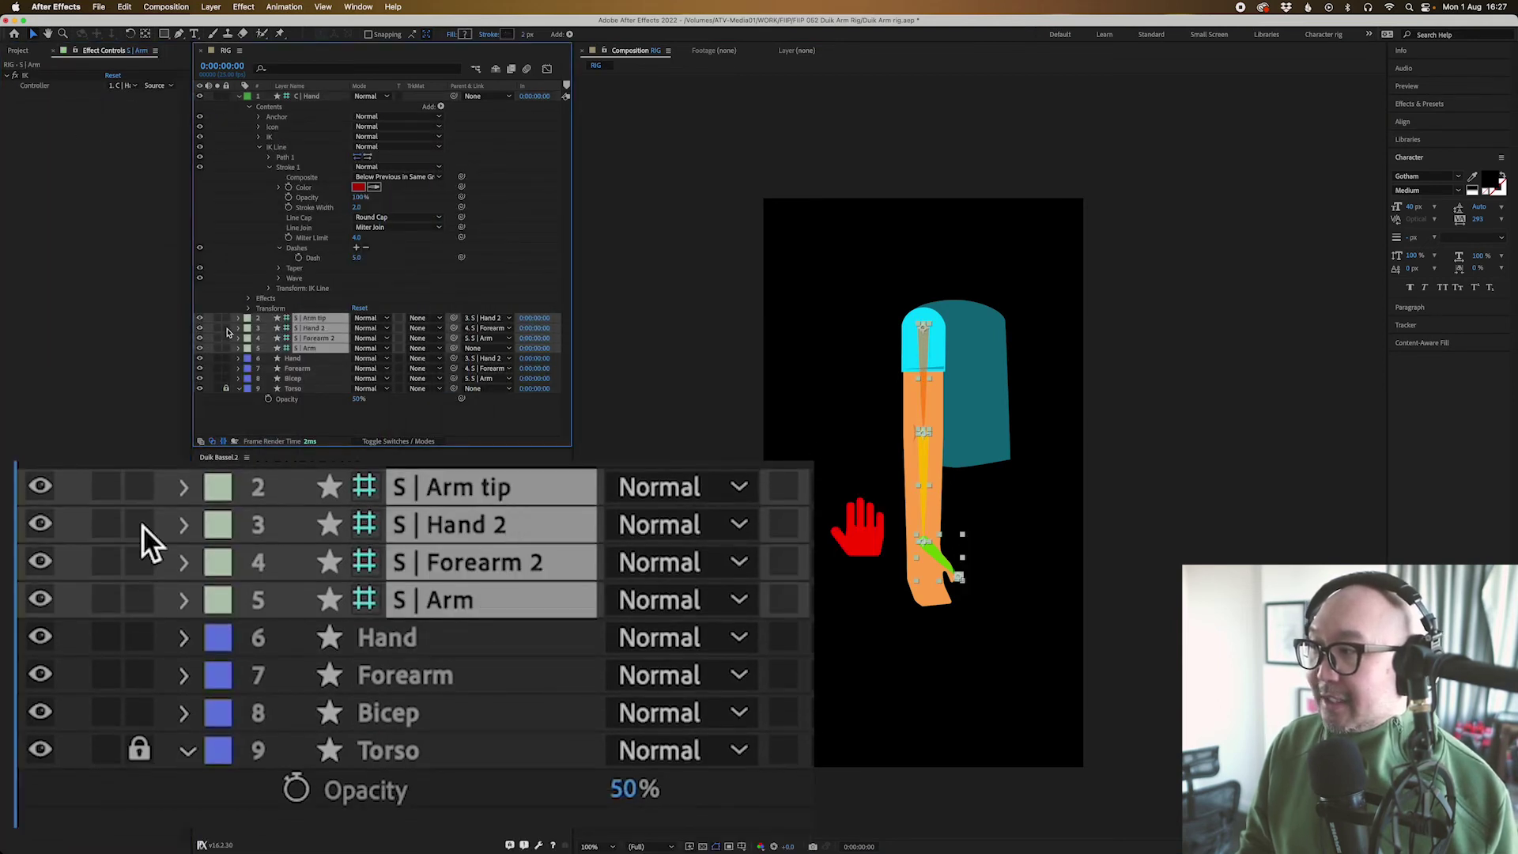
drag(198, 317, 199, 347)
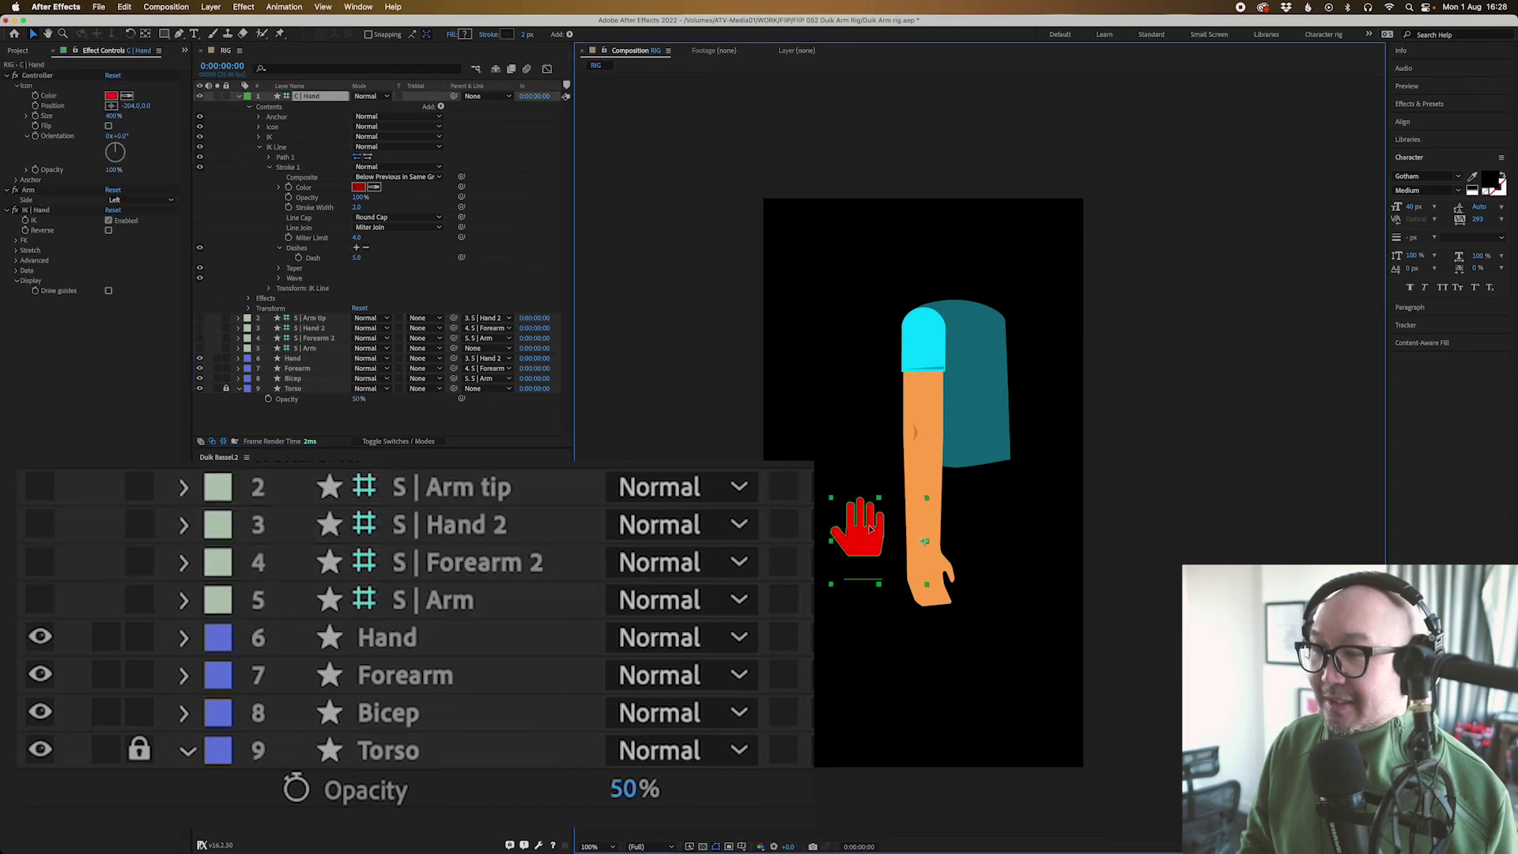
mouse_move(858, 528)
mouse_down()
mouse_move(858, 469)
mouse_move(856, 528)
mouse_up()
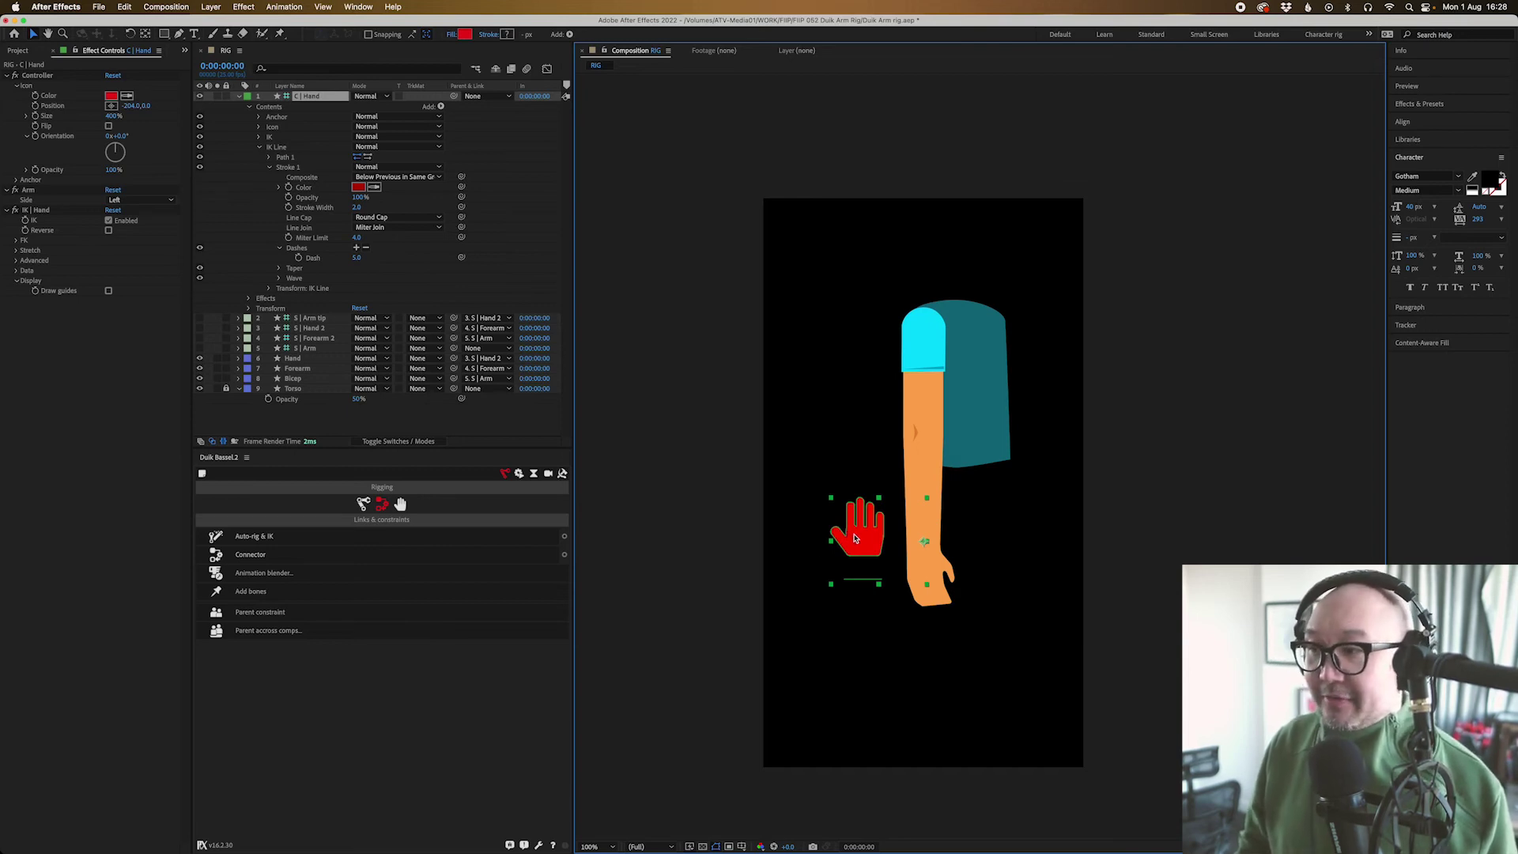
Step: Uncheck Auto-Stretch under IK | Hand Stretch and bend the arm toward the lower-left controller
mouse_move(854, 538)
mouse_down()
mouse_move(854, 696)
mouse_move(812, 554)
mouse_move(827, 597)
mouse_move(833, 530)
mouse_move(827, 558)
mouse_move(858, 522)
mouse_up()
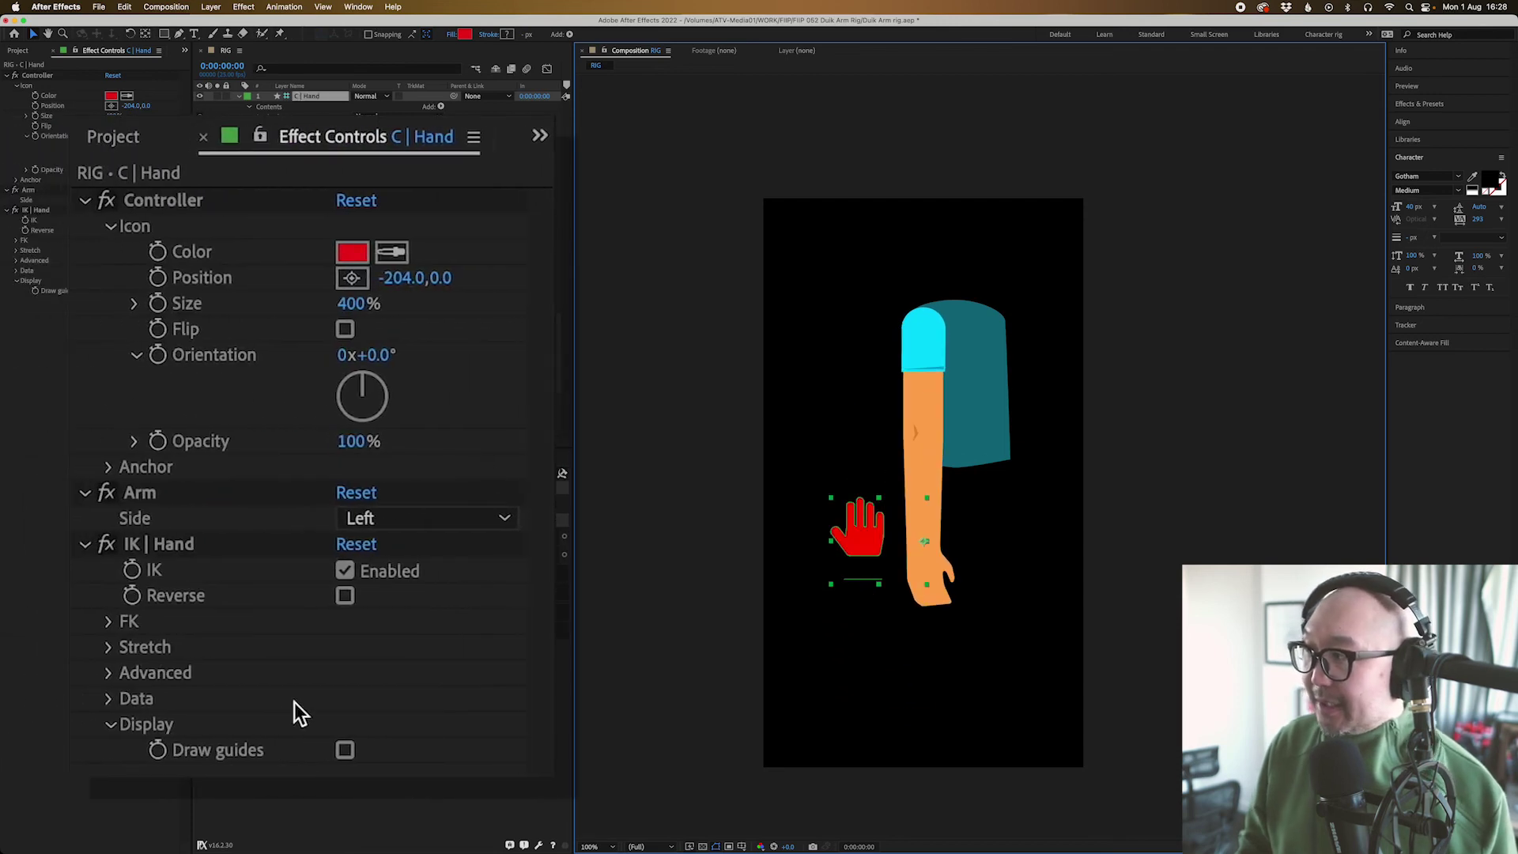
click(107, 648)
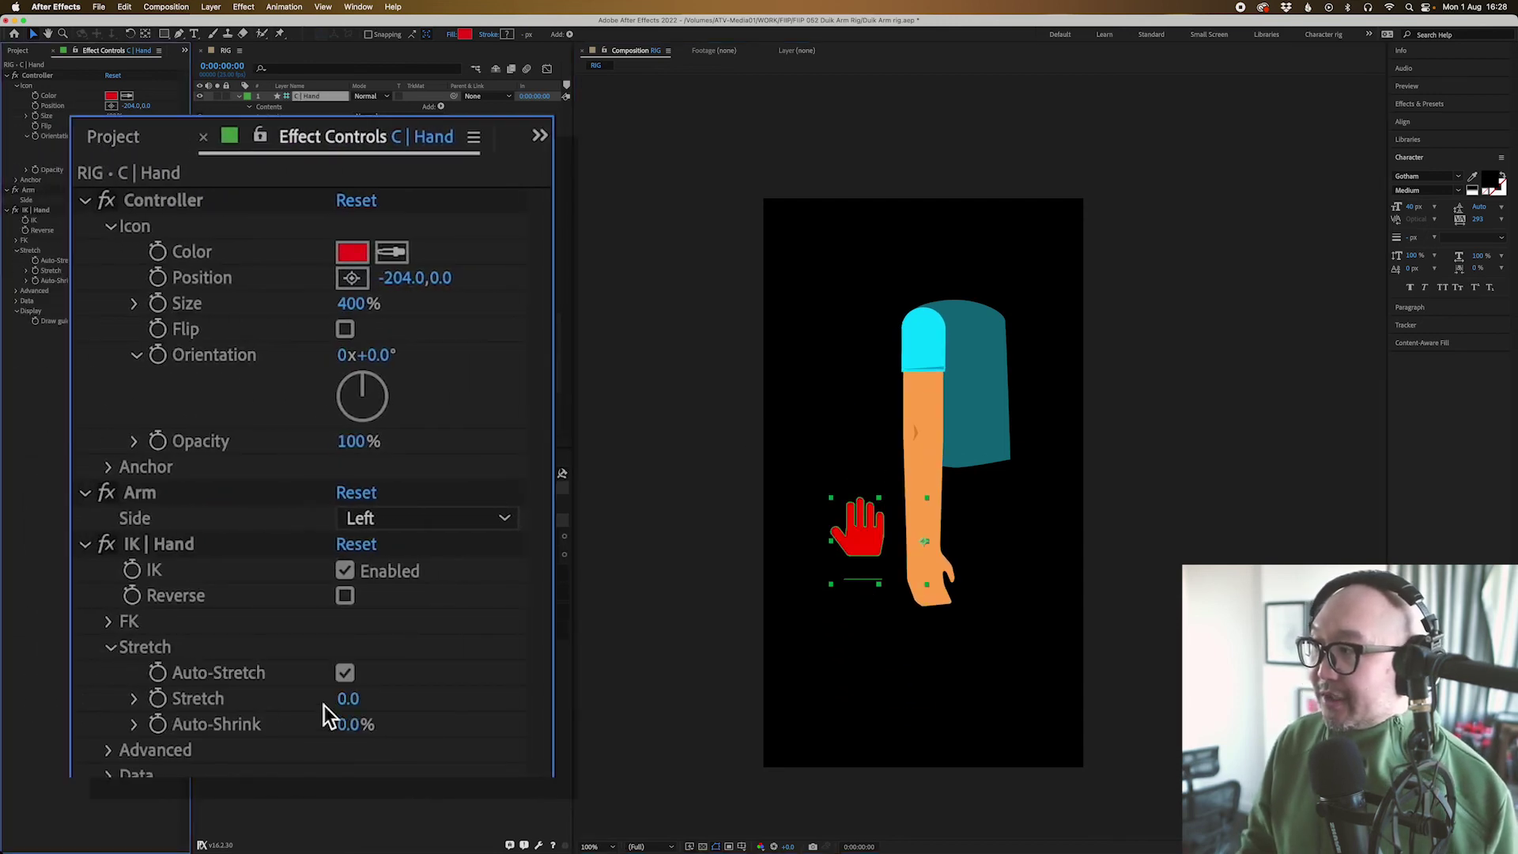
click(345, 672)
mouse_move(842, 537)
mouse_down()
mouse_move(858, 525)
mouse_move(870, 612)
mouse_move(835, 537)
mouse_move(850, 503)
mouse_move(840, 612)
mouse_move(817, 509)
mouse_move(847, 461)
mouse_move(863, 488)
mouse_move(883, 456)
mouse_move(878, 544)
mouse_move(921, 494)
mouse_move(845, 552)
mouse_move(851, 520)
mouse_up()
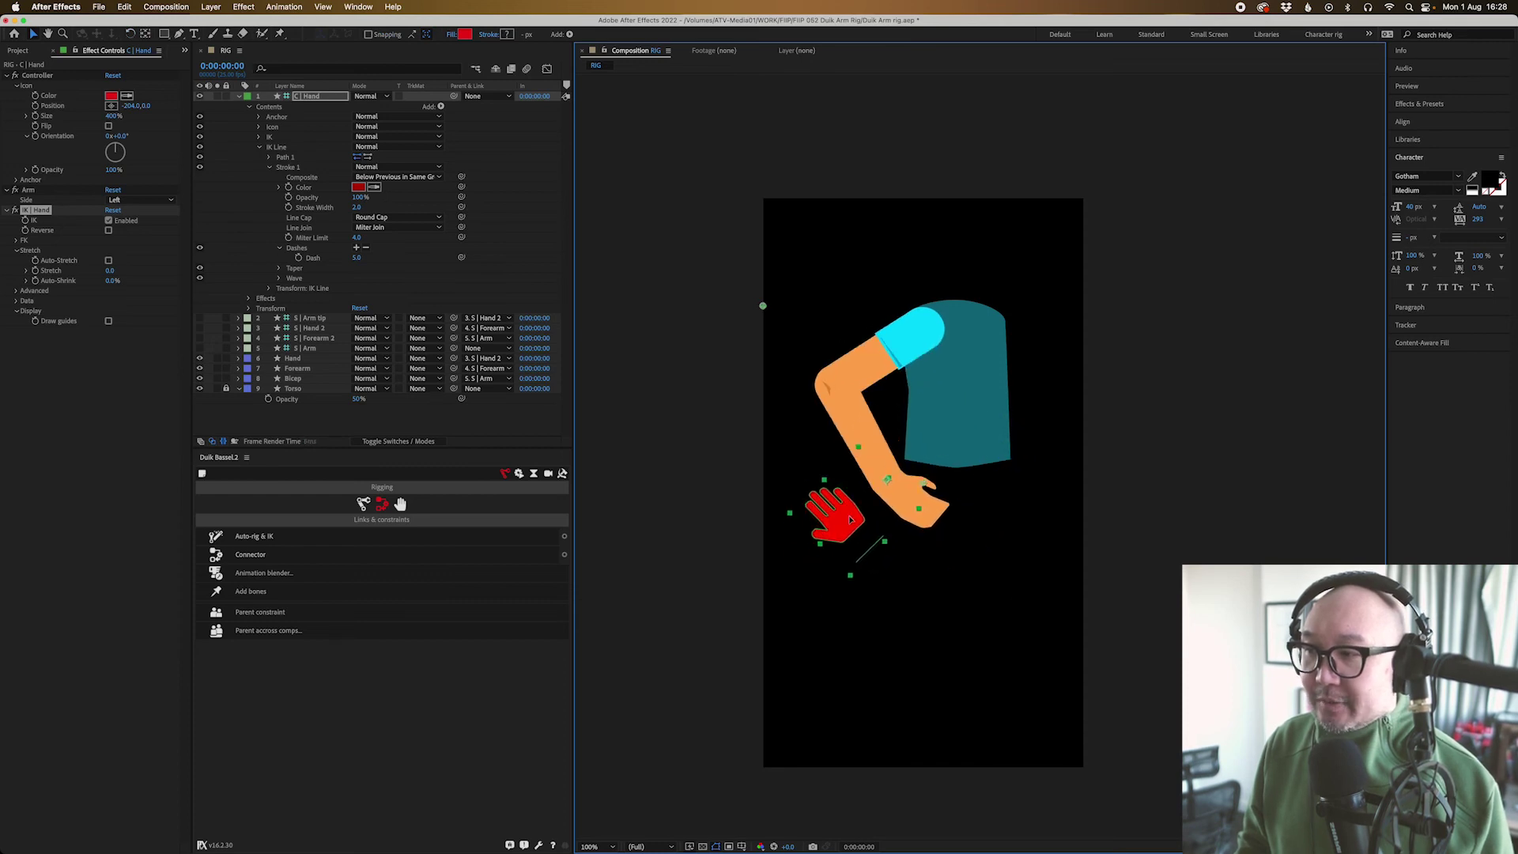